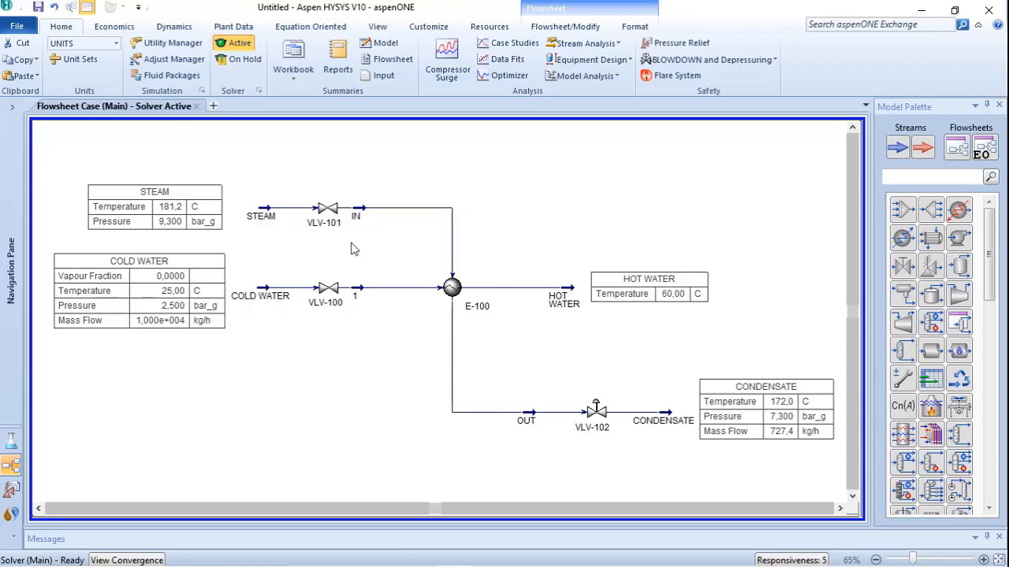
Step: Set the valve opening of steam valve VLV-101 to 100% in its rating sizing conditions
double_click(329, 211)
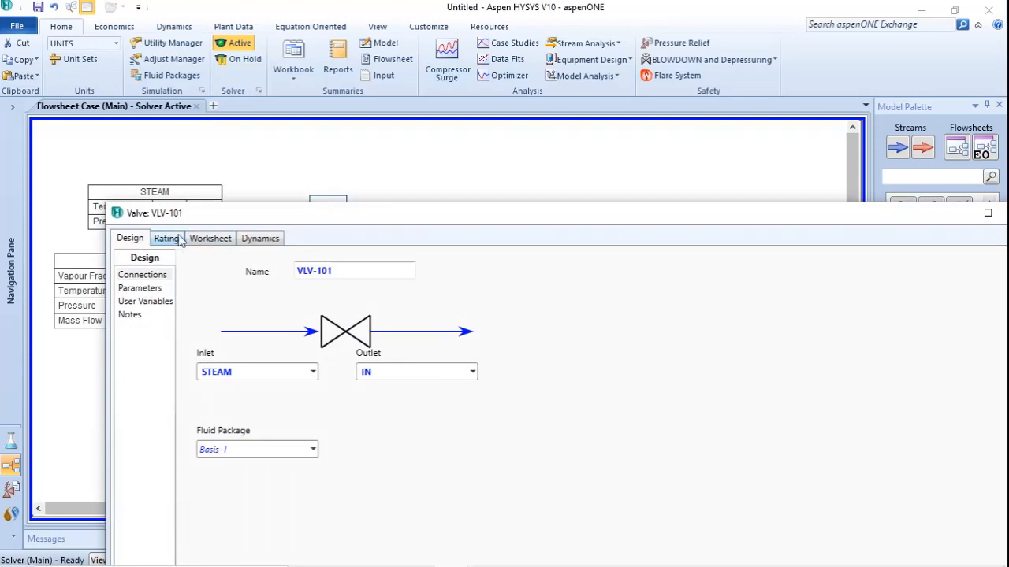
left_click(167, 239)
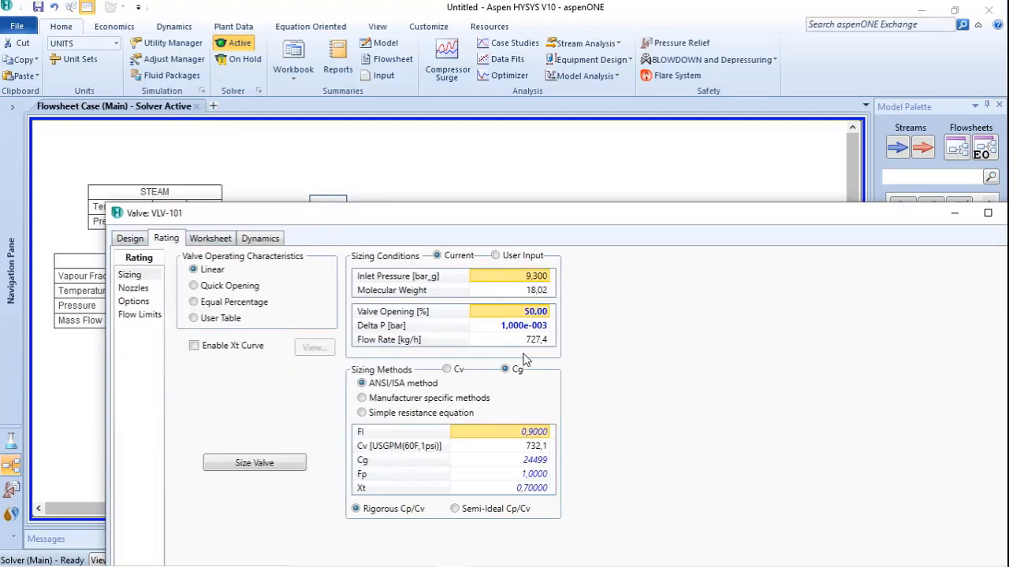
left_click_drag(527, 213, 487, 358)
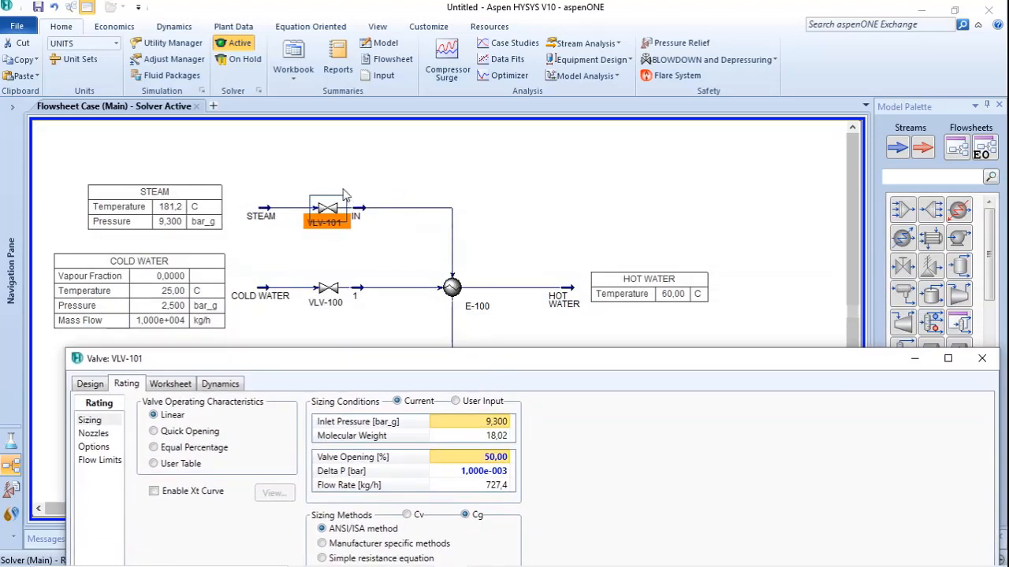
left_click(478, 457)
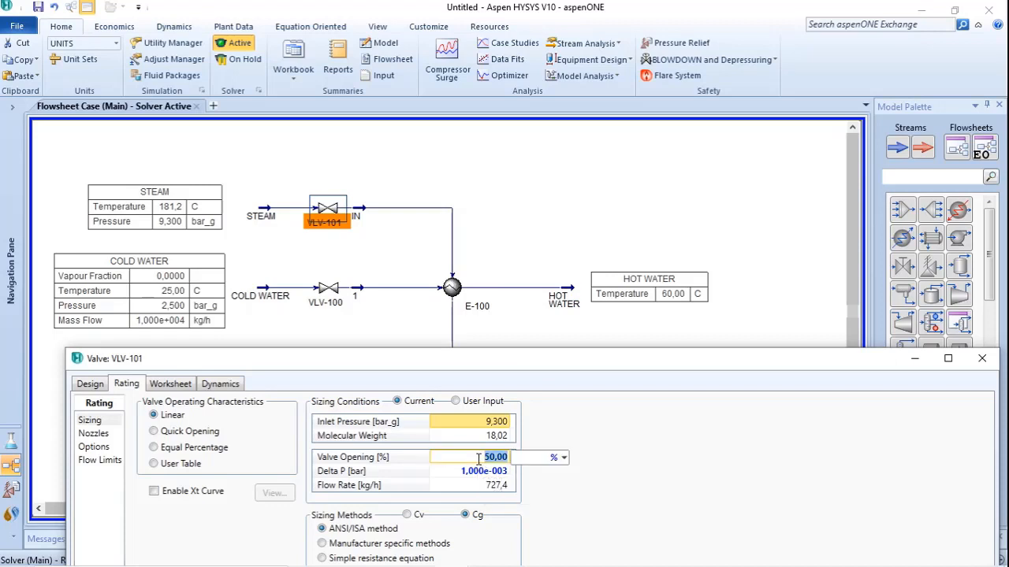
type("100")
key("Return")
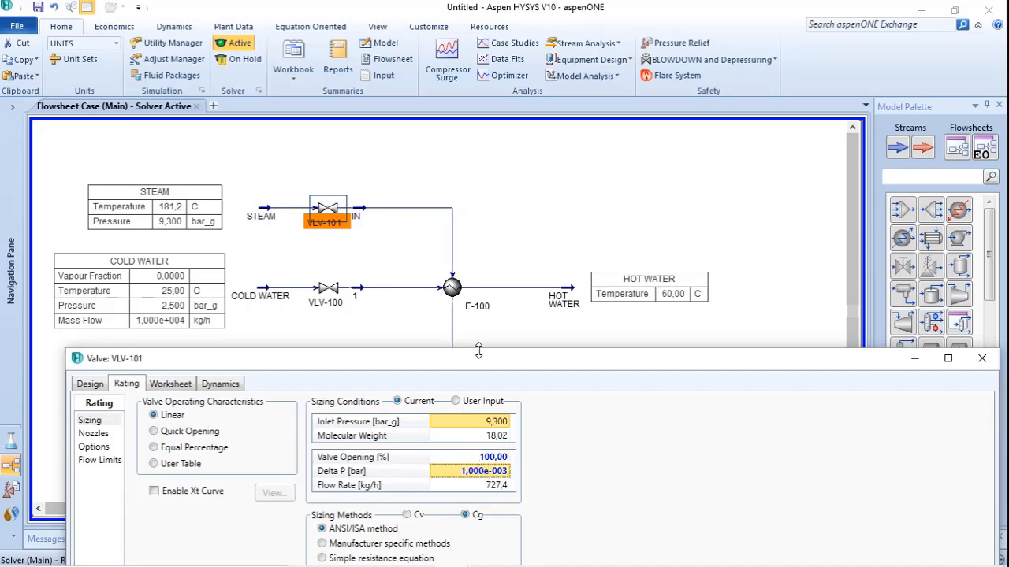
Step: Size valve VLV-101 with the current conditions and switch its sizing method to Cv
left_click_drag(487, 368, 463, 286)
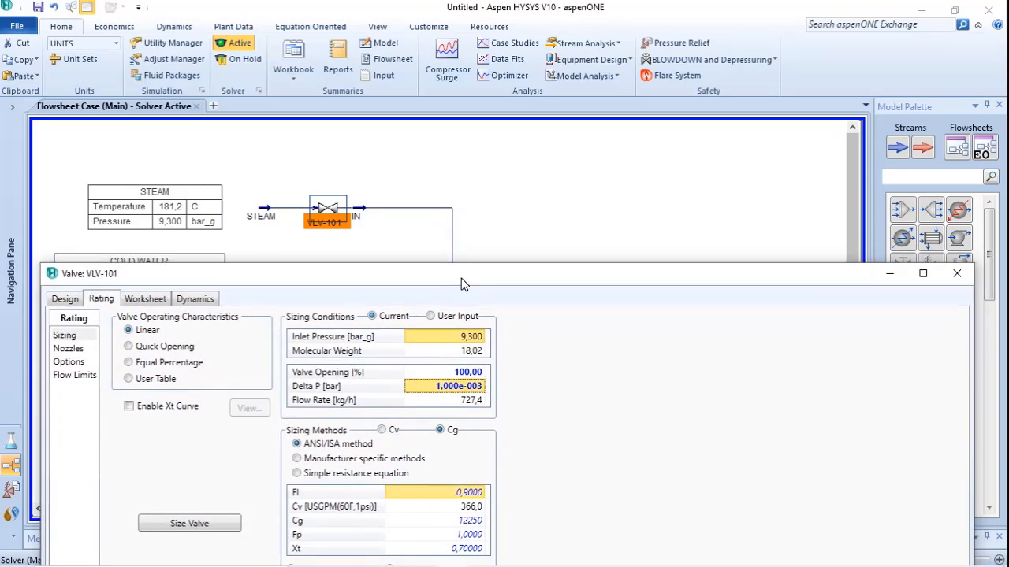
left_click(184, 529)
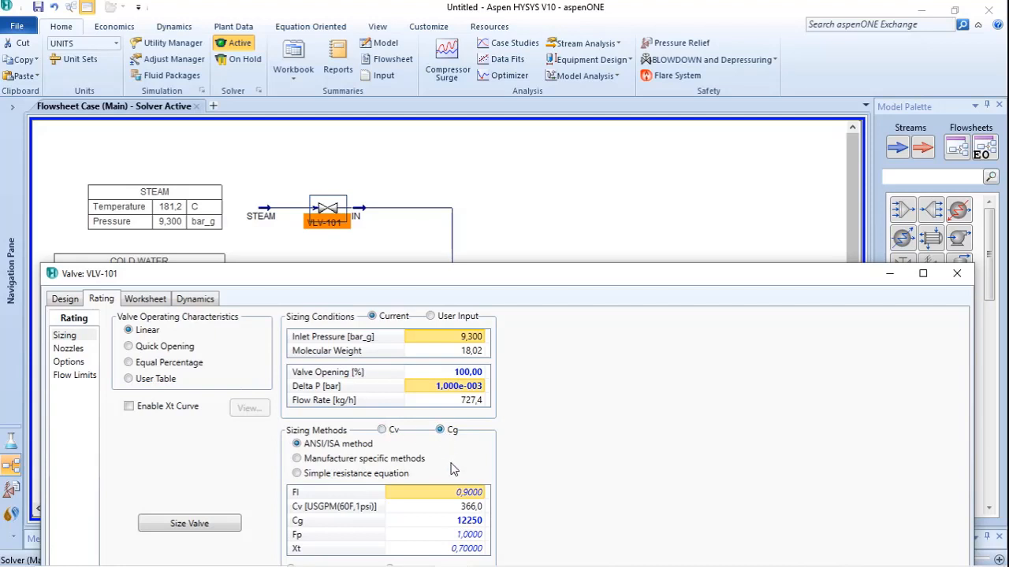
left_click(382, 430)
left_click(956, 274)
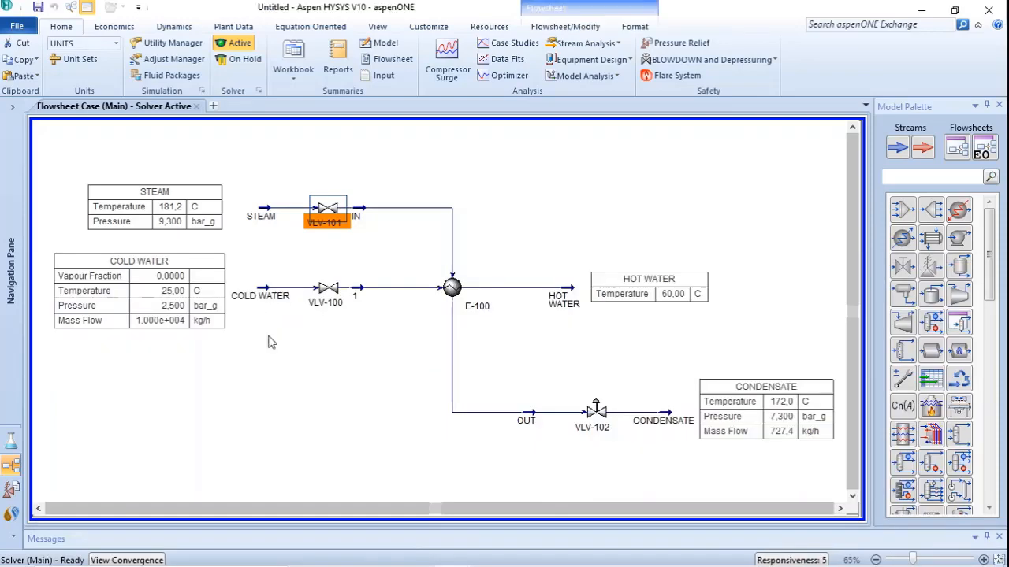
Step: Review the sizing conditions of cold water valve VLV-100 and size the valve using the Cv method
double_click(328, 288)
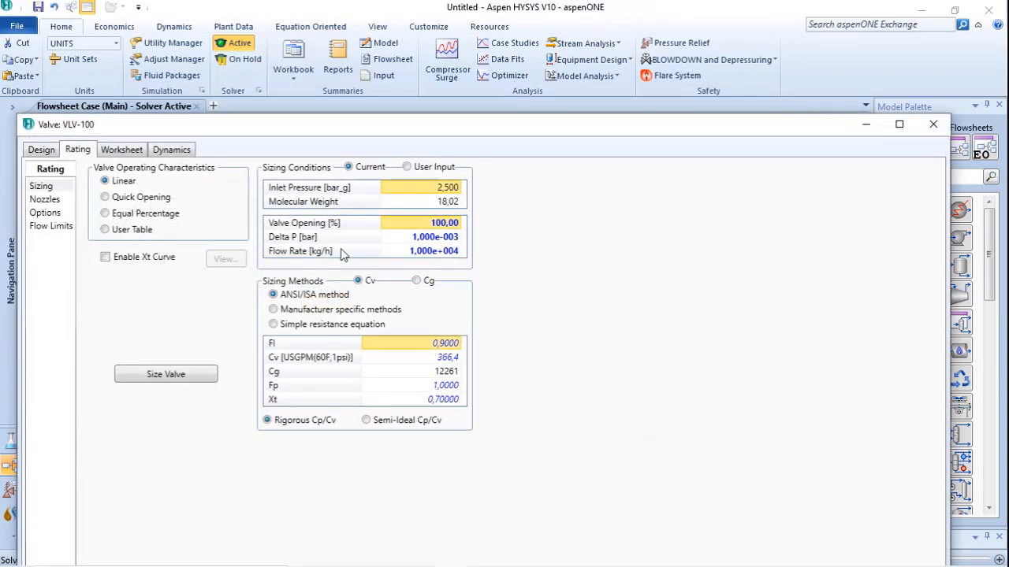
left_click_drag(394, 133, 407, 299)
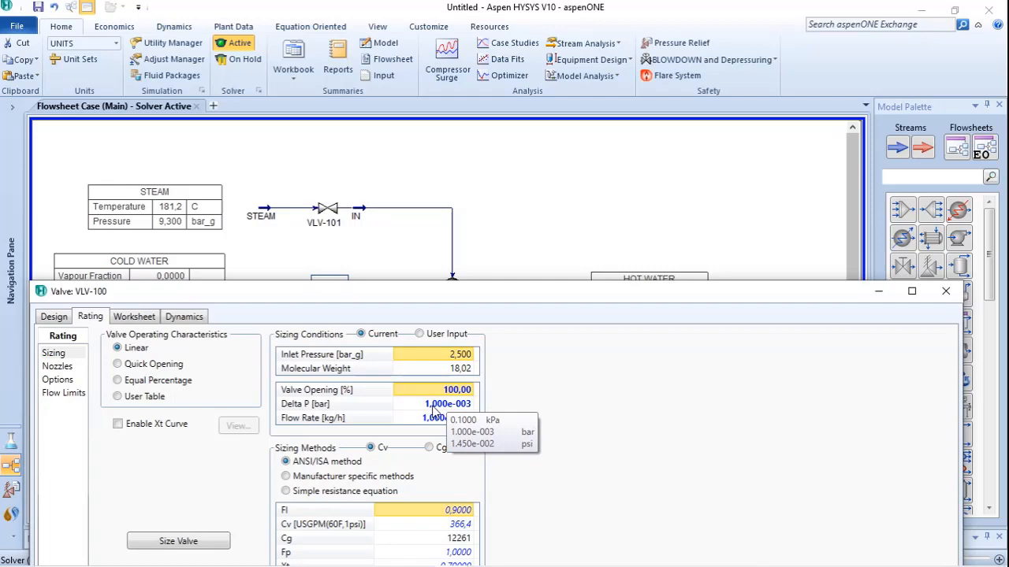
left_click_drag(479, 291, 471, 202)
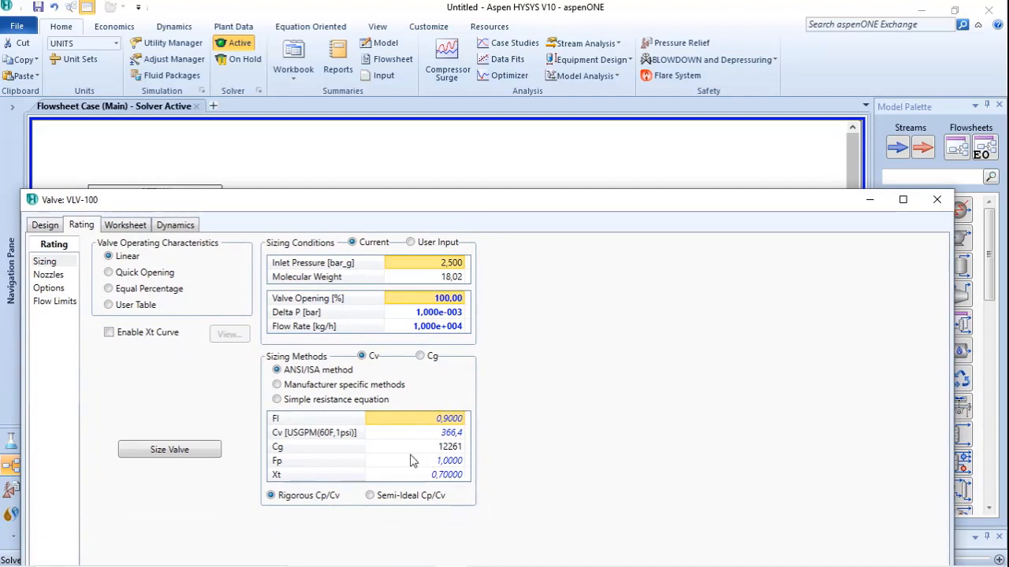
left_click(171, 457)
left_click(936, 200)
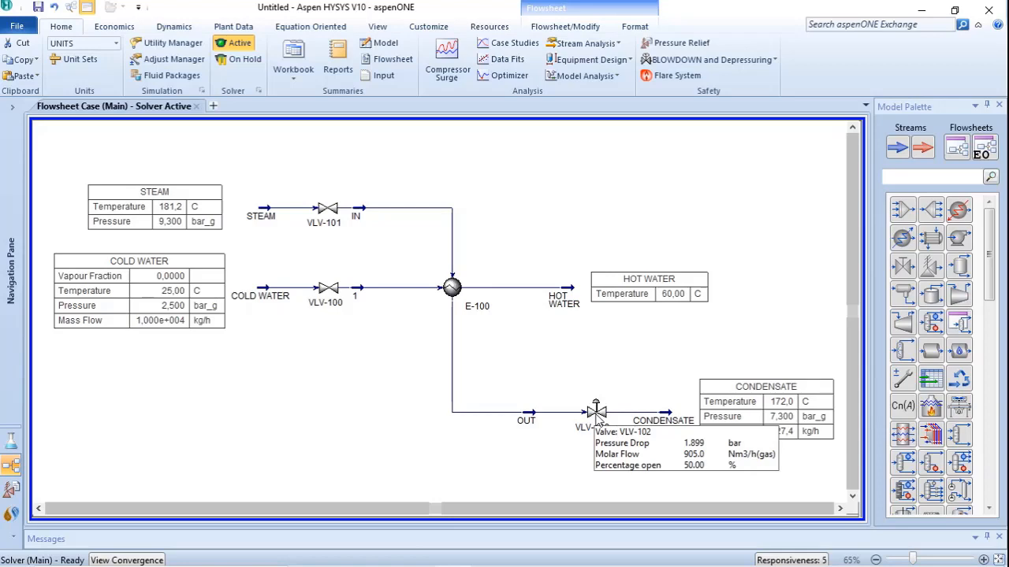
Step: Review the sizing conditions of condensate valve VLV-102 and size the valve using the Cv method
double_click(595, 411)
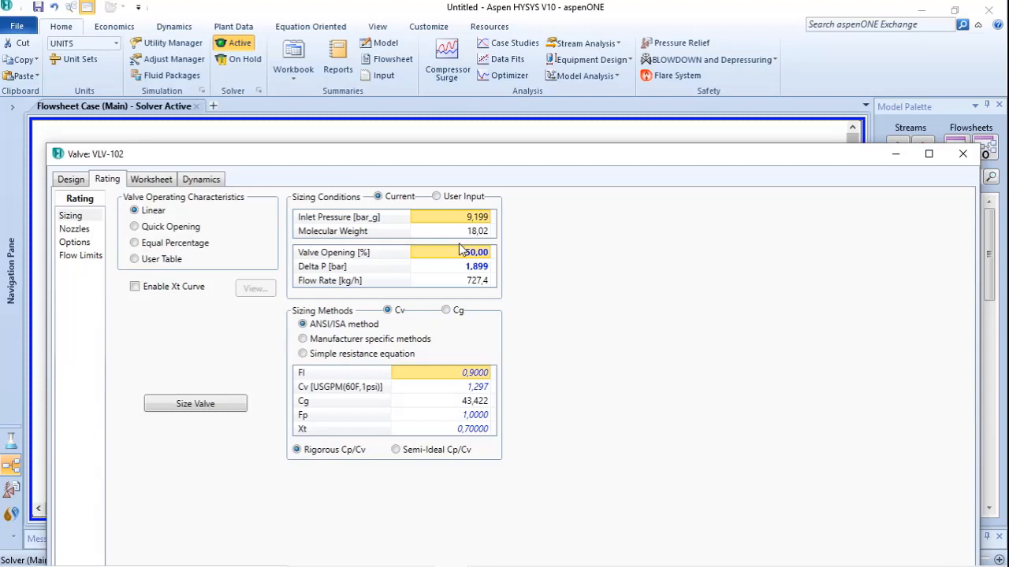
mouse_move(528, 159)
left_mouse_down()
mouse_move(566, 473)
mouse_move(554, 193)
mouse_move(533, 168)
left_mouse_up()
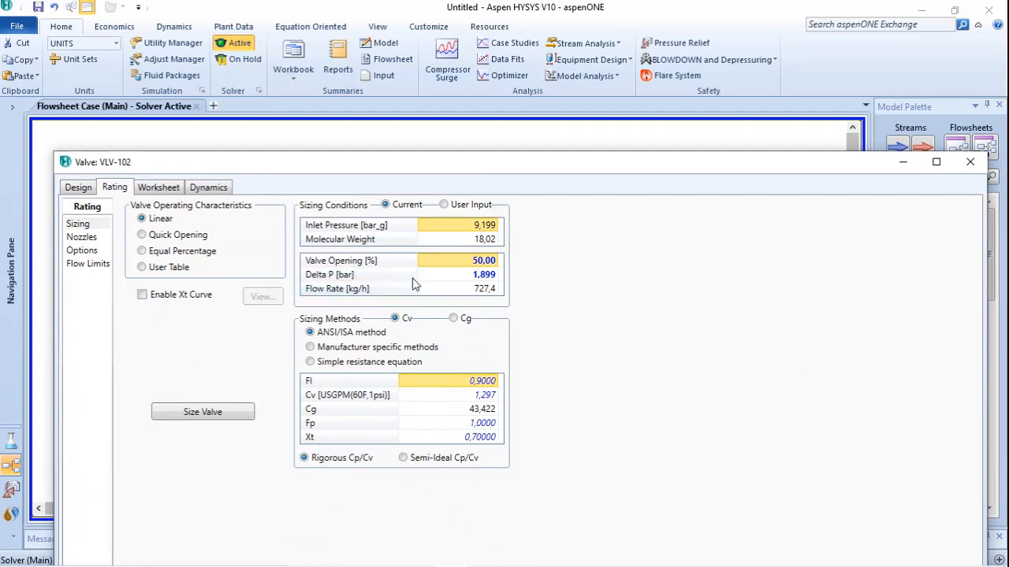
left_click_drag(525, 171, 530, 483)
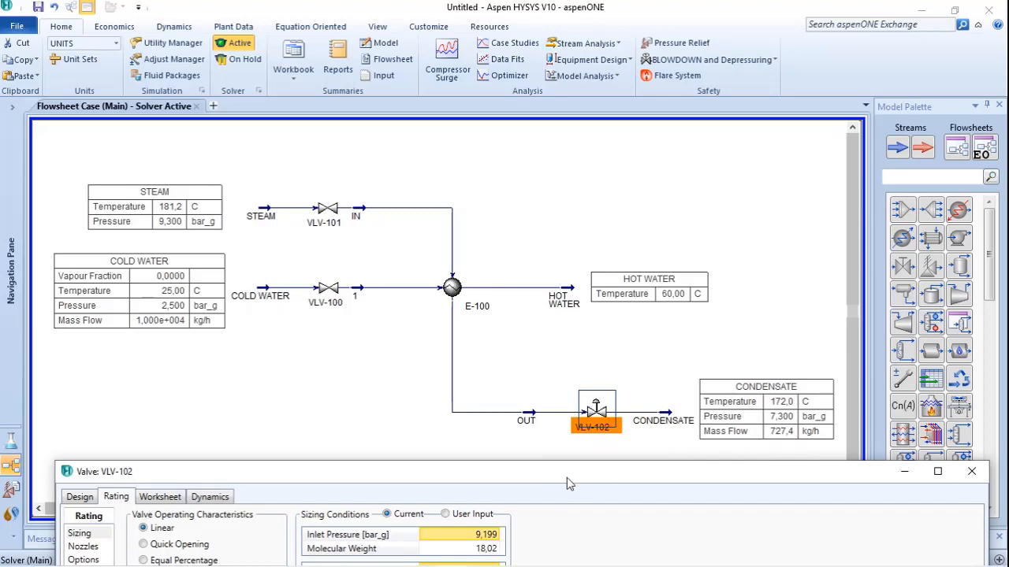
left_click_drag(562, 476, 546, 186)
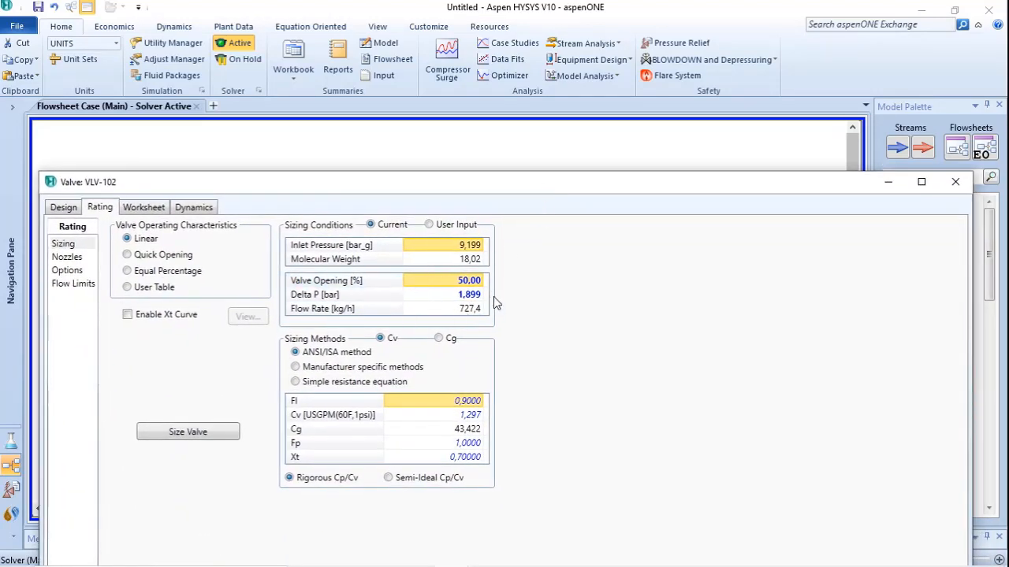
left_click(191, 438)
left_click(955, 182)
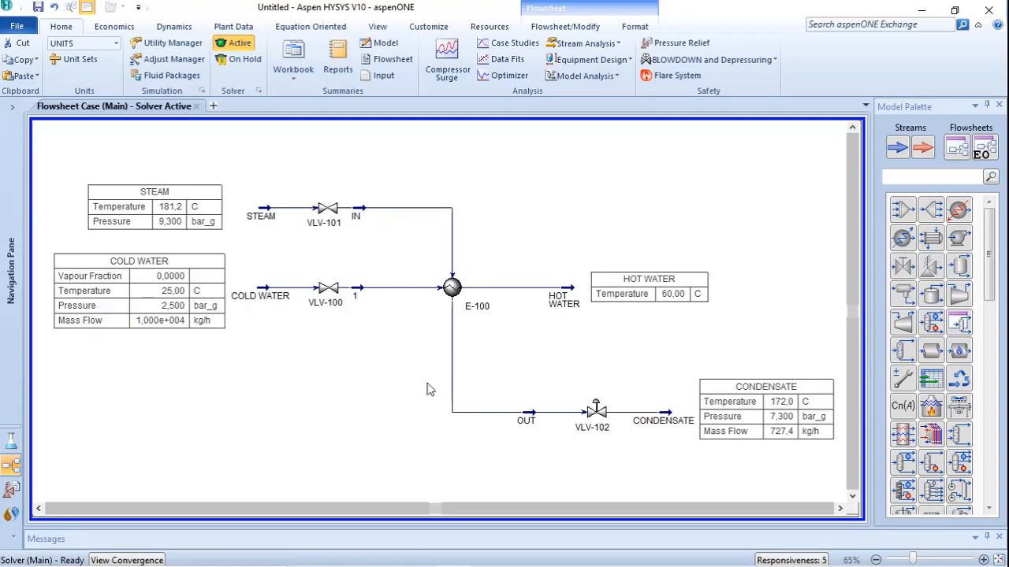
Step: Place a PID controller on the flowsheet just above VLV-102 and open its properties
left_click_drag(989, 264, 1004, 401)
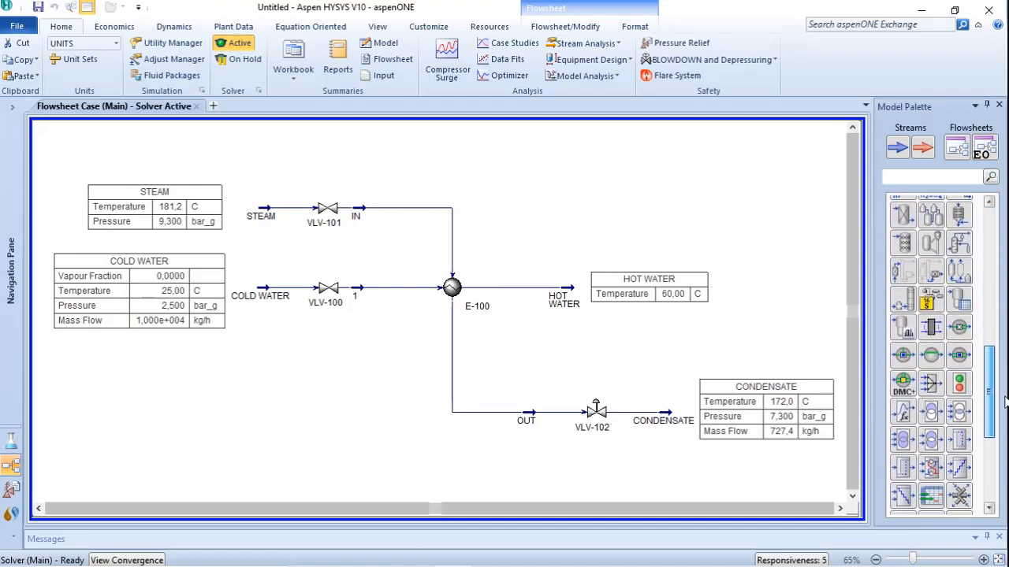
left_click(930, 357)
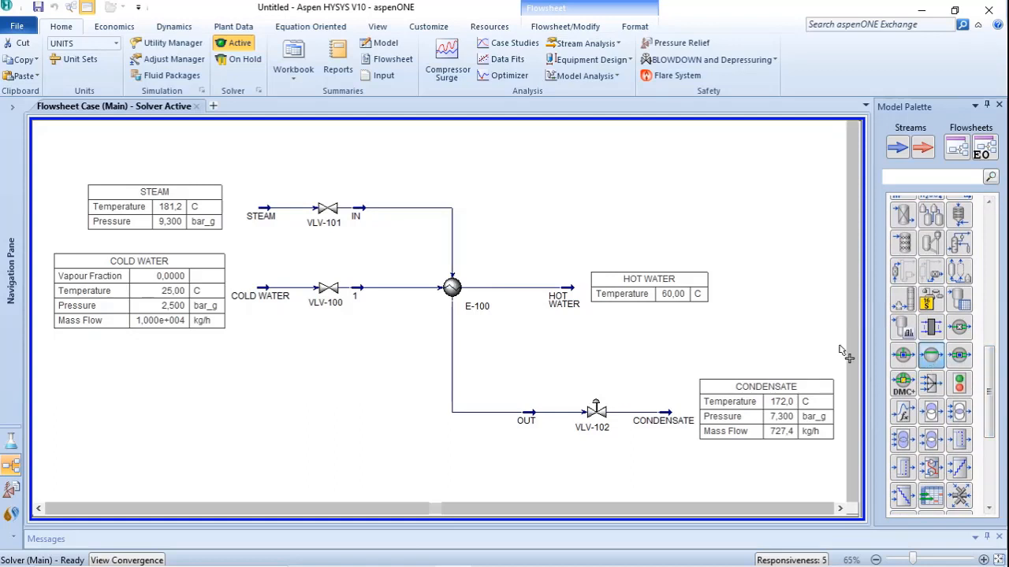
left_click(581, 370)
double_click(592, 359)
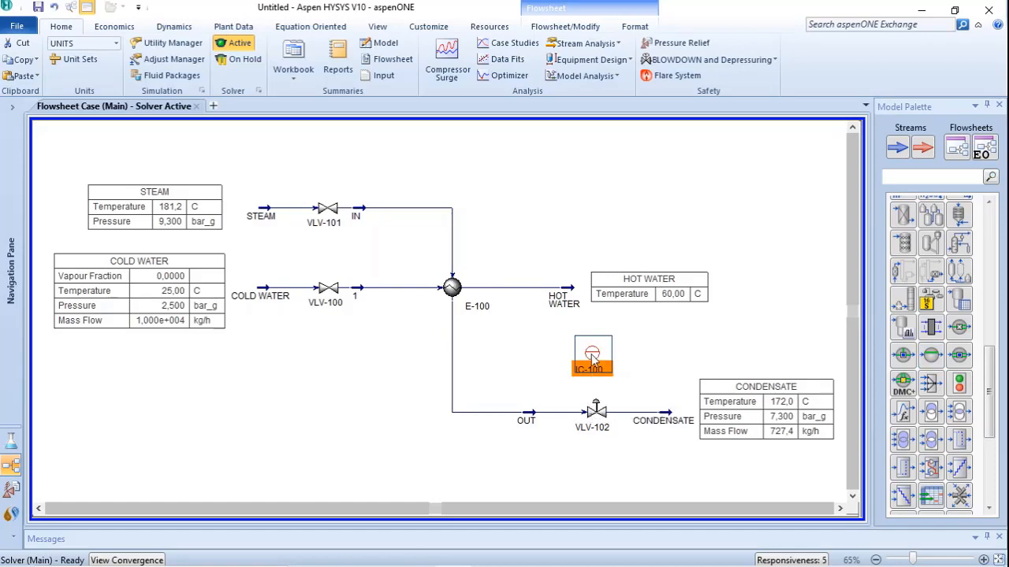
left_click_drag(332, 216, 266, 198)
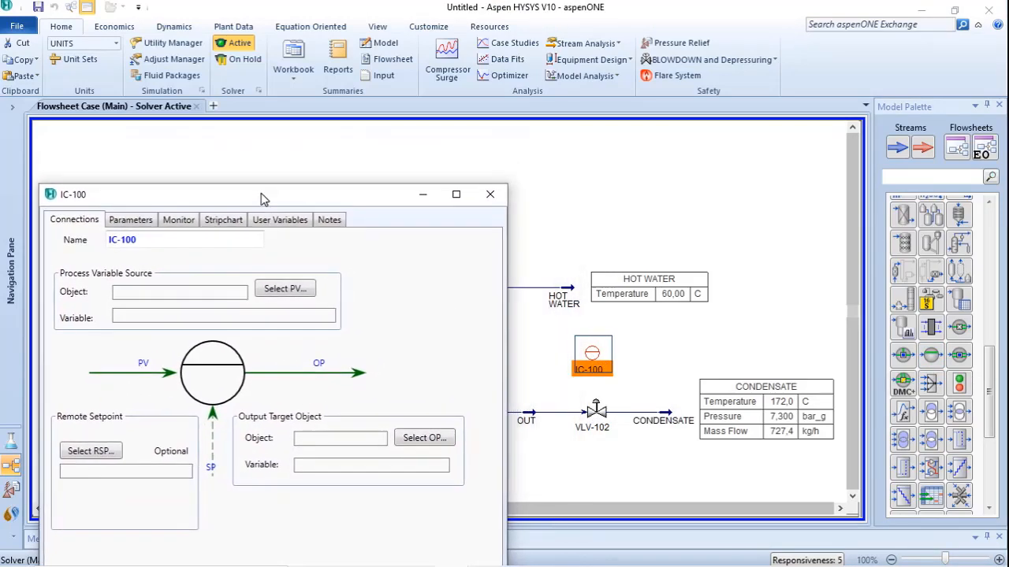
Step: Select the Temperature of the HOT WATER stream as the controller's process variable
left_click(285, 290)
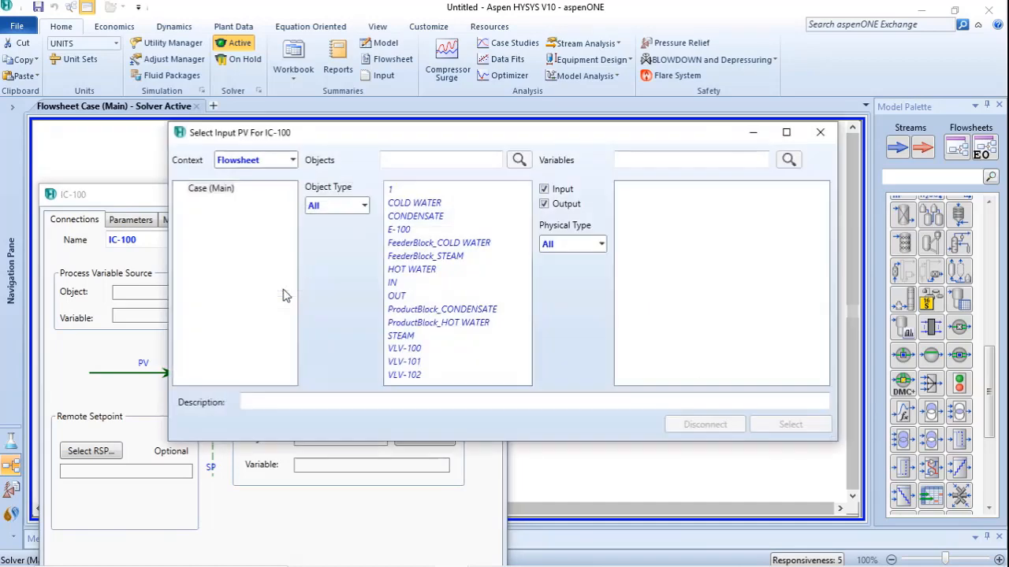
left_click(413, 269)
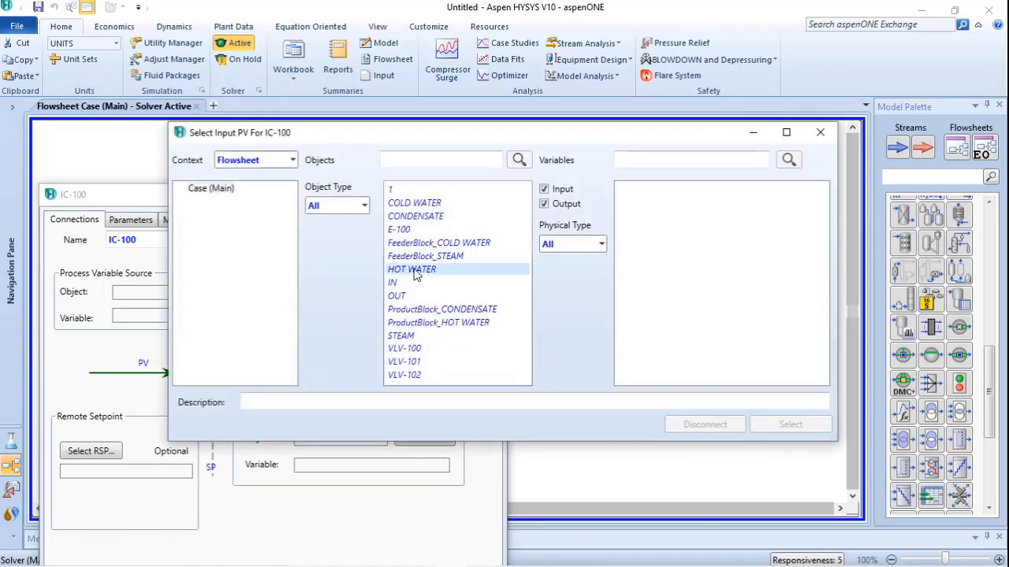
scroll(671, 221, "down", 15)
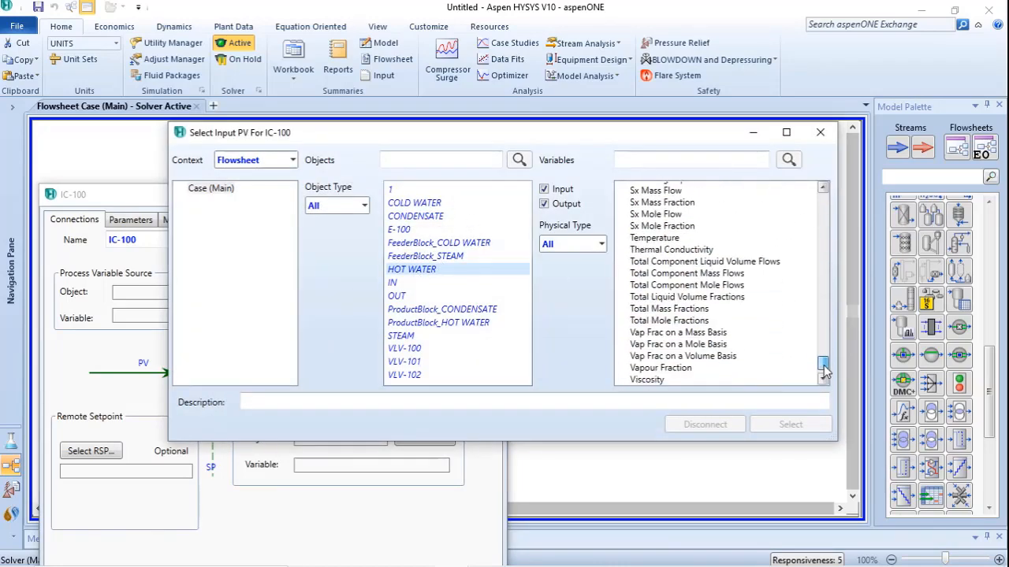
left_click(668, 203)
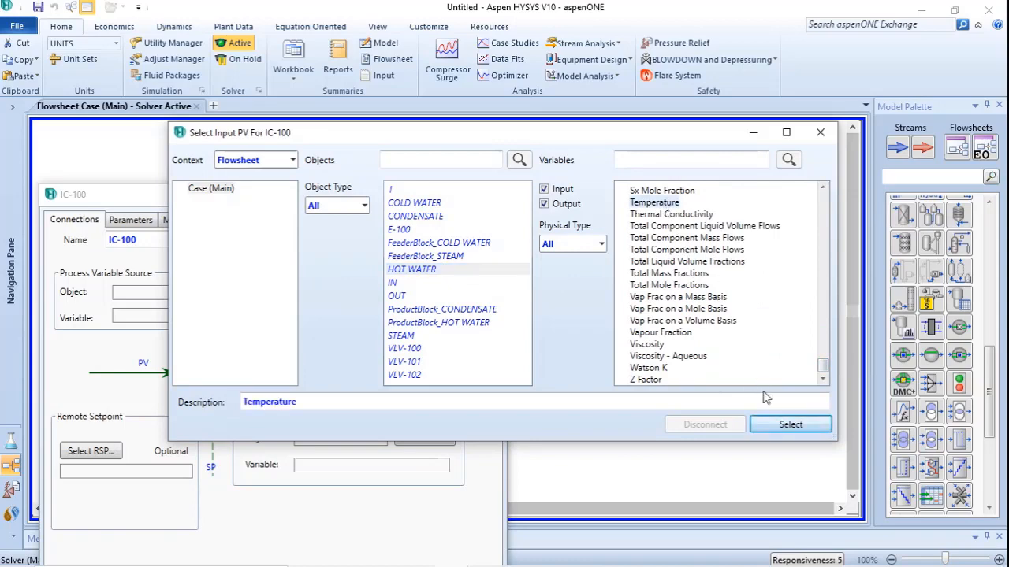
left_click(789, 425)
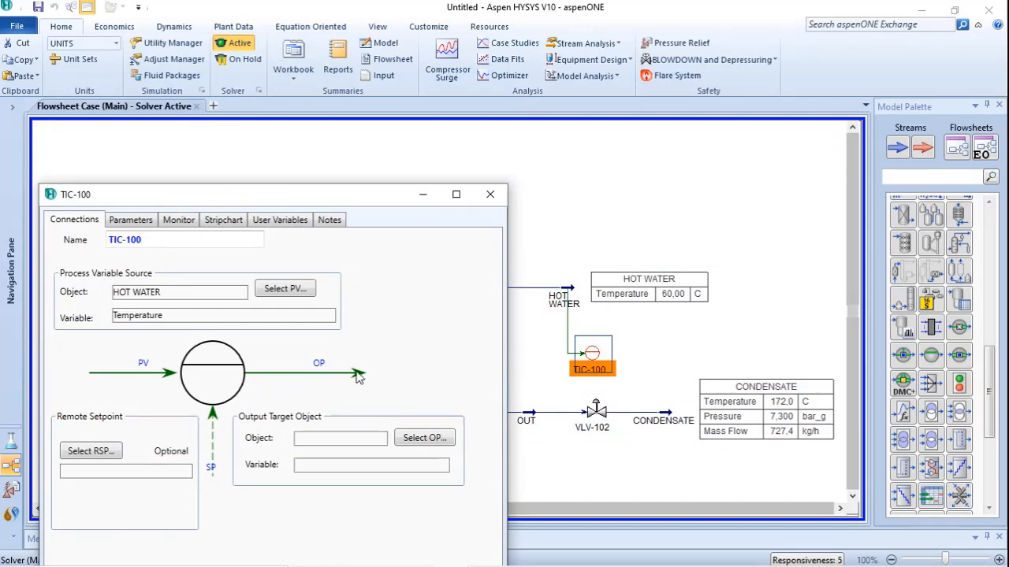
Step: Select the Actuator Desired Position of VLV-102 as the controller's output target
left_click(426, 438)
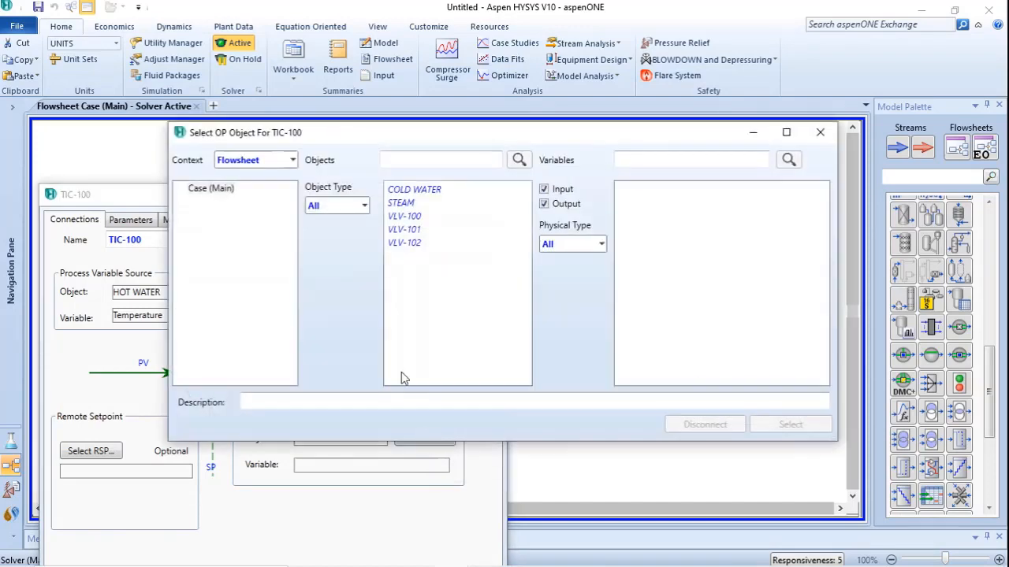
left_click(406, 244)
left_click(704, 189)
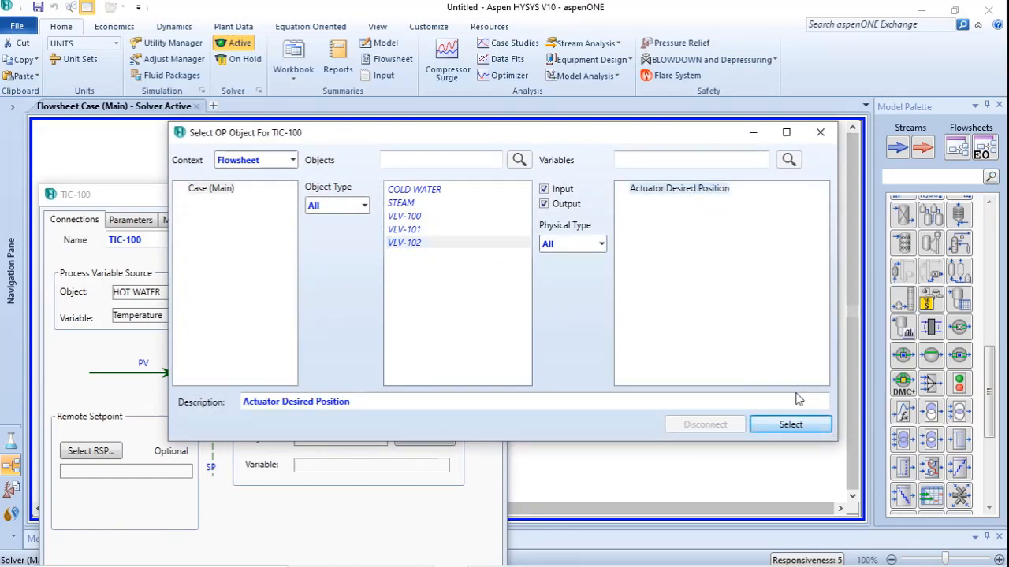
left_click(785, 426)
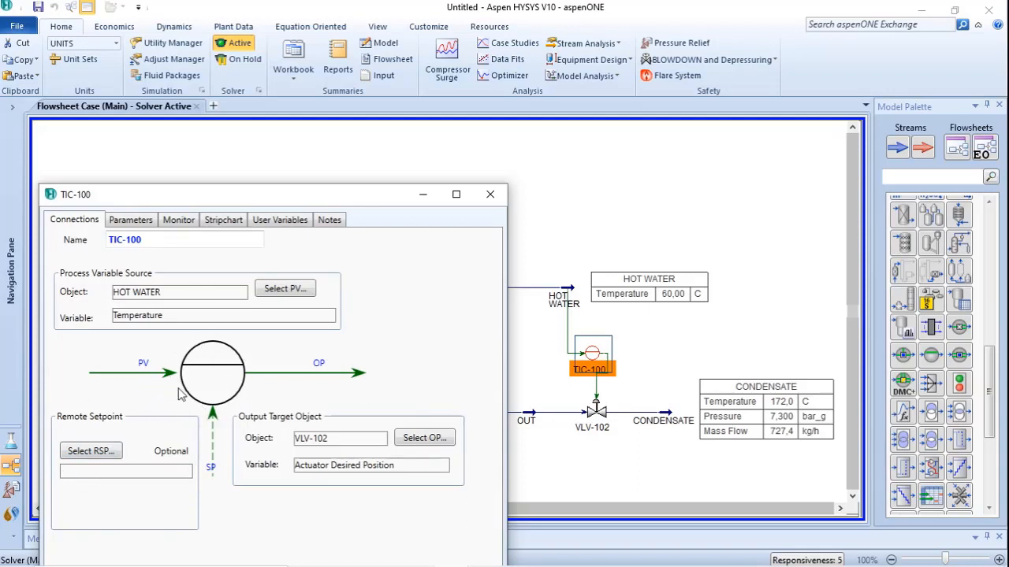
Step: Set the controller's PV range to a minimum of 10 C and a maximum of 100 C
left_click(131, 224)
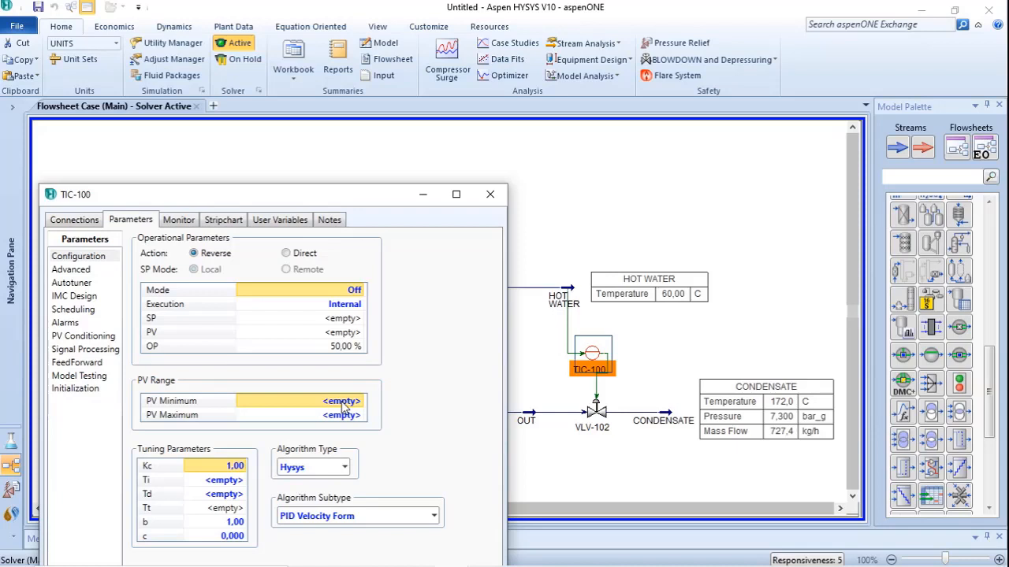
left_click(343, 402)
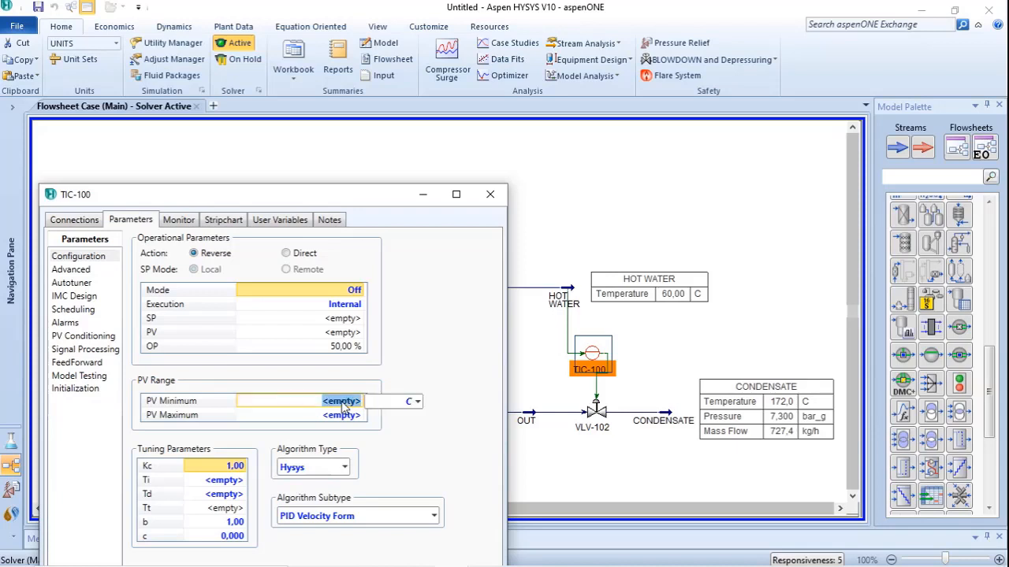
type("10")
key("Return")
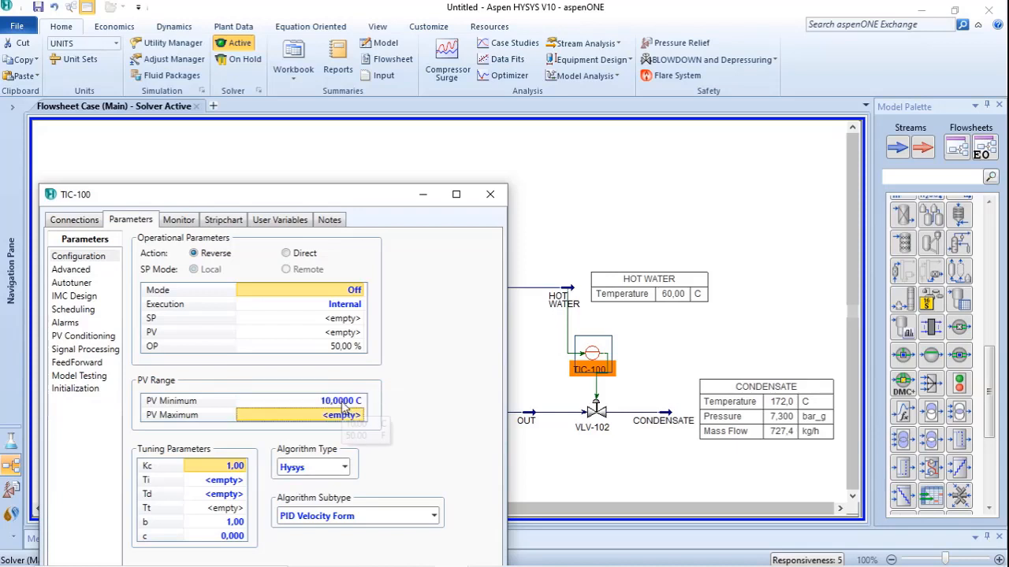
type("100")
key("Return")
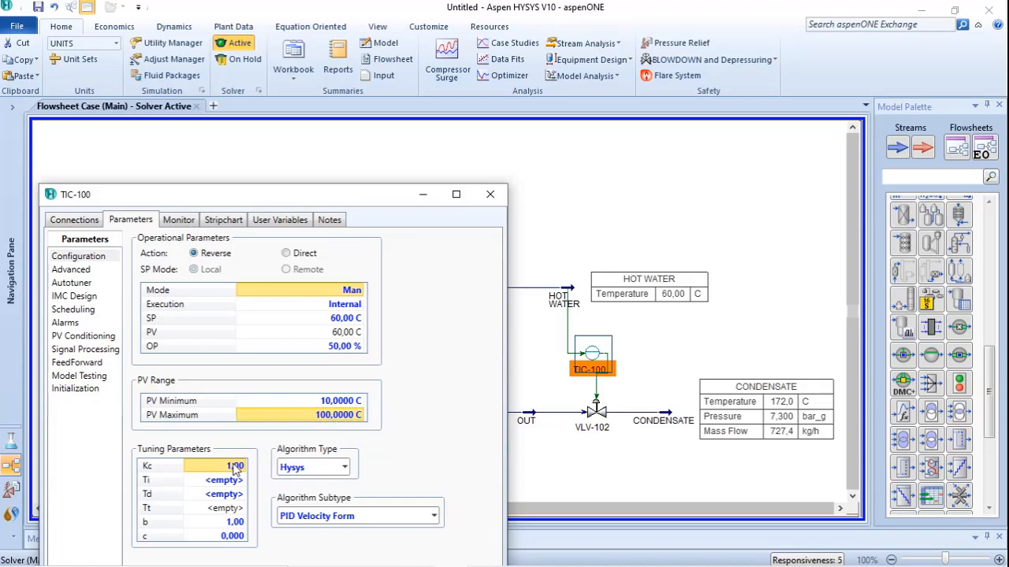
Step: Set the controller's tuning parameters Kc to 0,5 and Ti to 1
type("0,5")
key("Return")
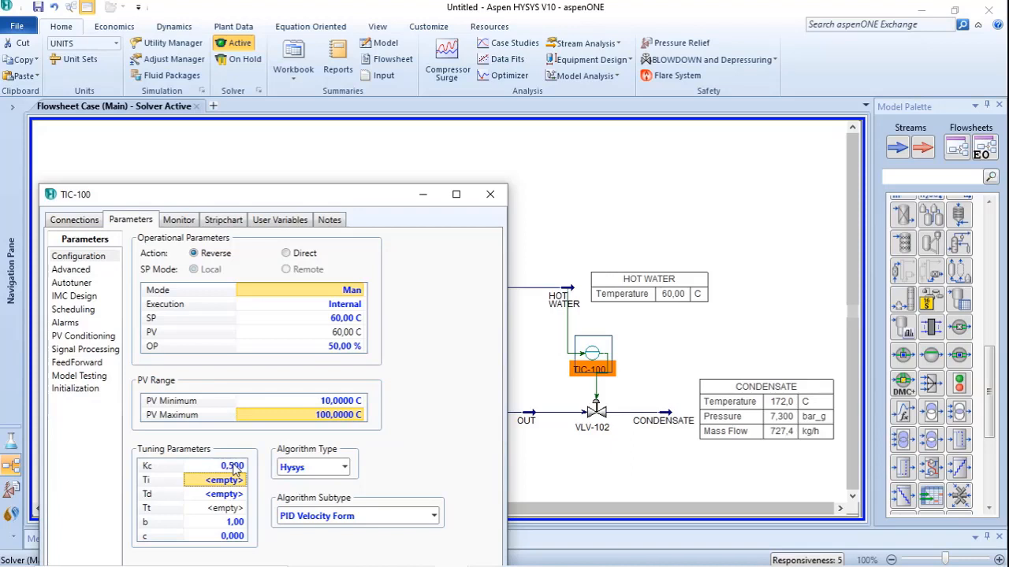
type("1")
key("Return")
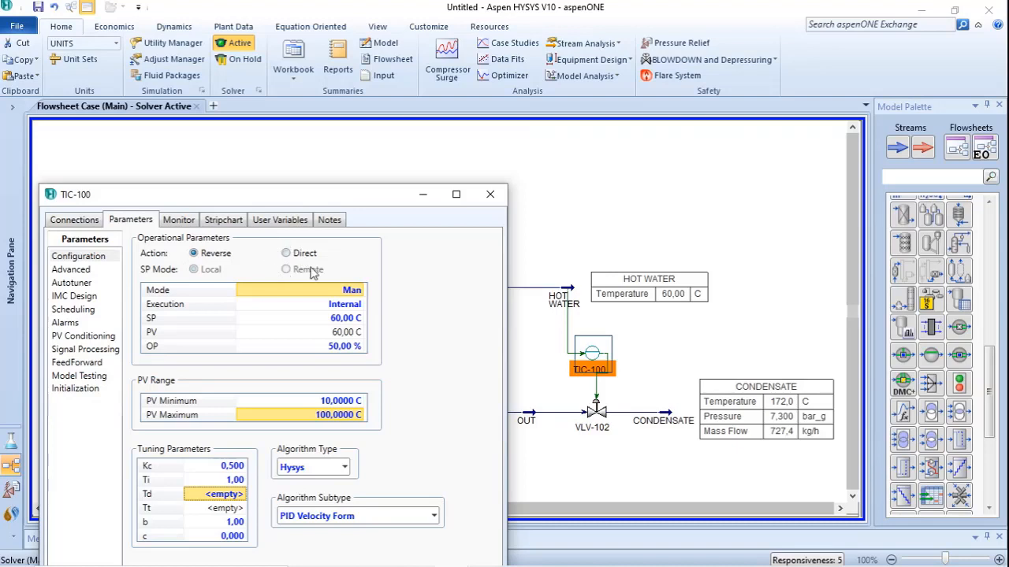
Step: Set the TIC-100 controller's mode to Auto with Reverse action kept, and close its properties
left_click_drag(377, 197, 277, 189)
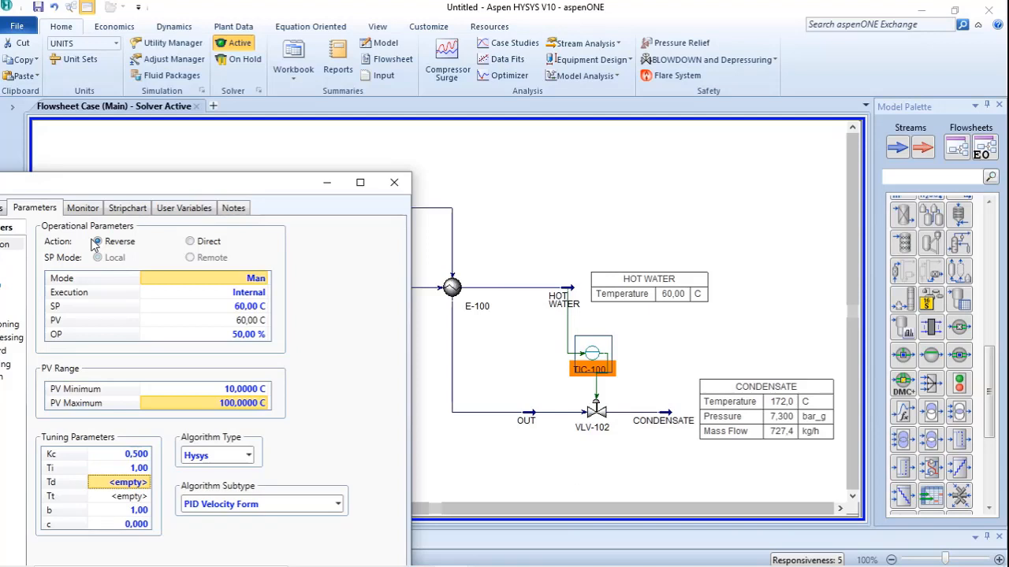
left_click(251, 278)
left_click(264, 279)
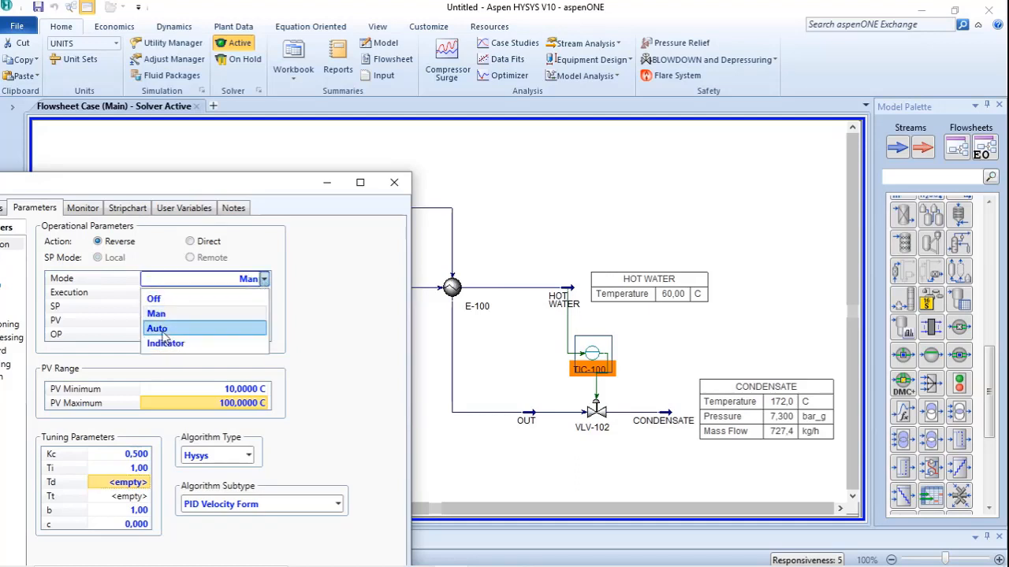
left_click(214, 328)
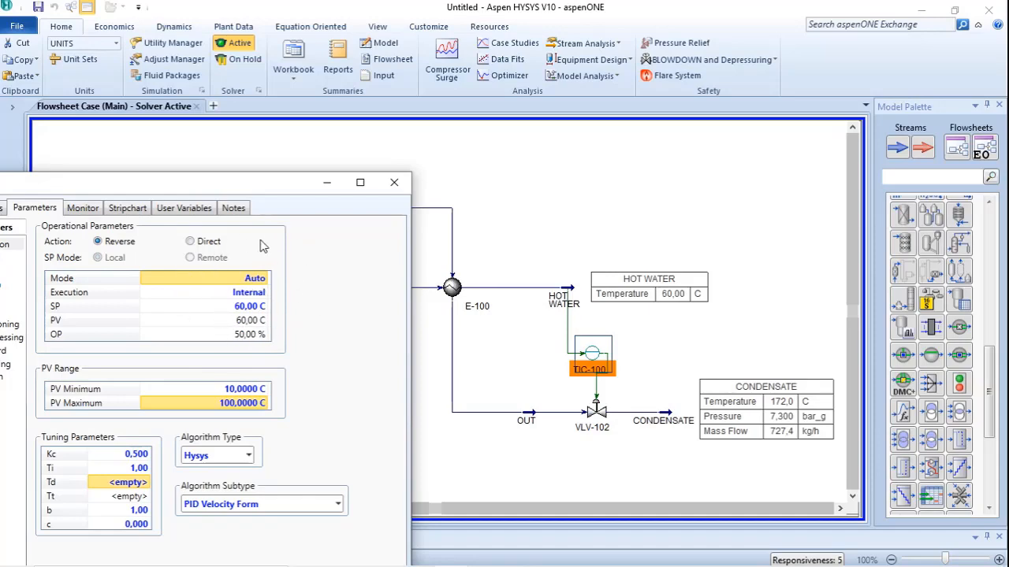
left_click_drag(135, 195, 271, 122)
left_click(529, 108)
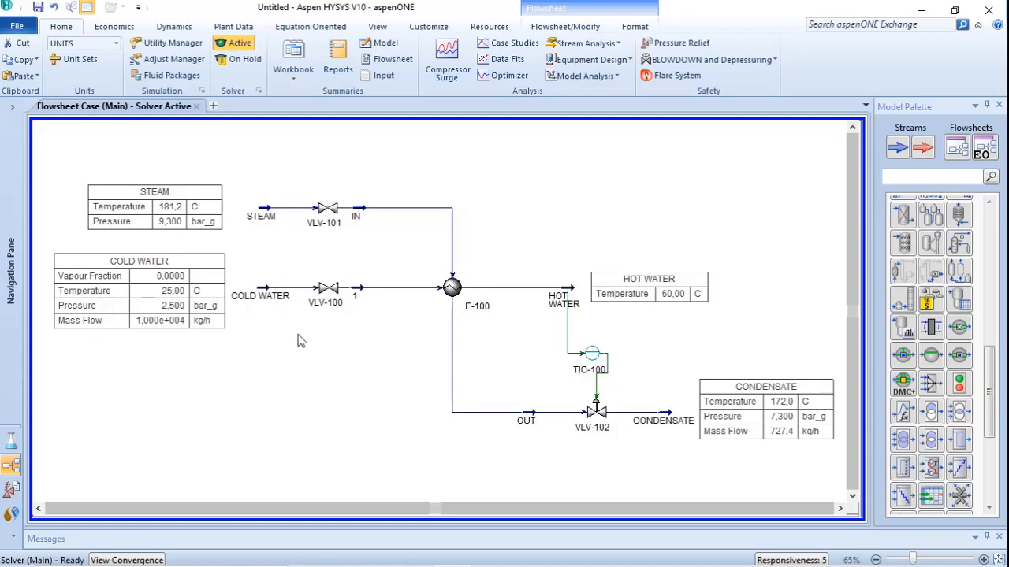
Step: Examine the STEAM stream's dynamic pressure and flow specifications
double_click(267, 217)
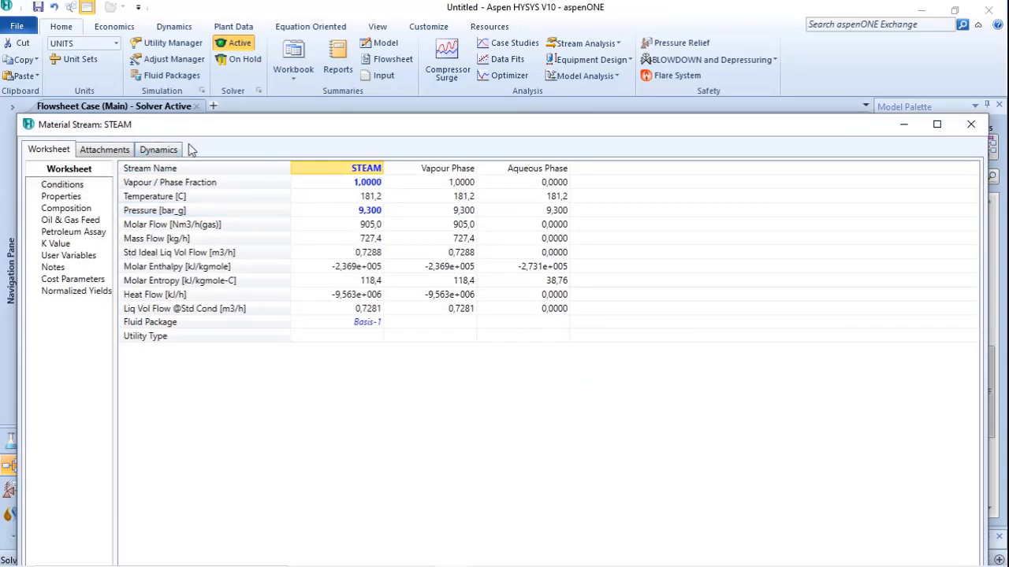
left_click(149, 151)
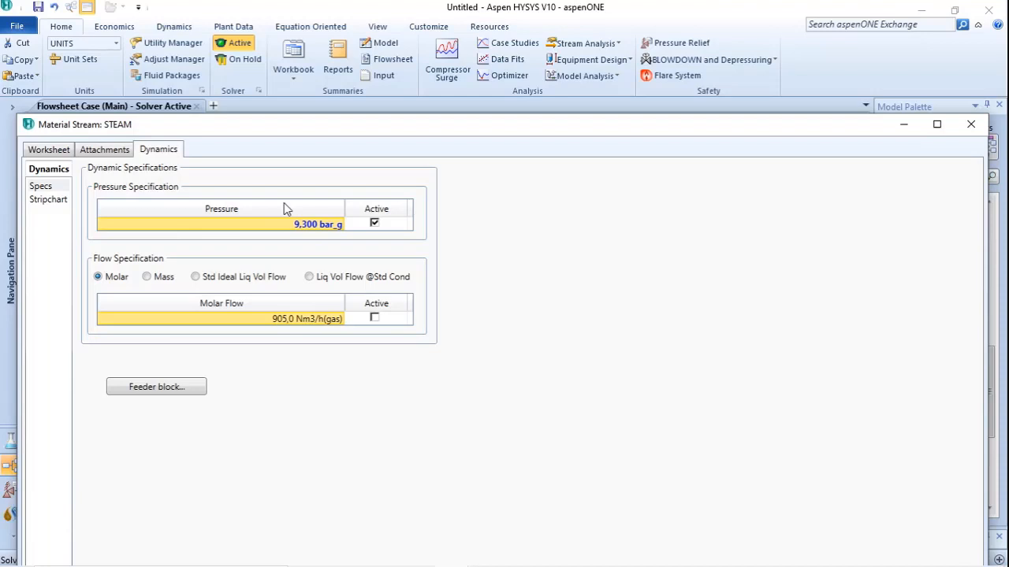
left_click(970, 124)
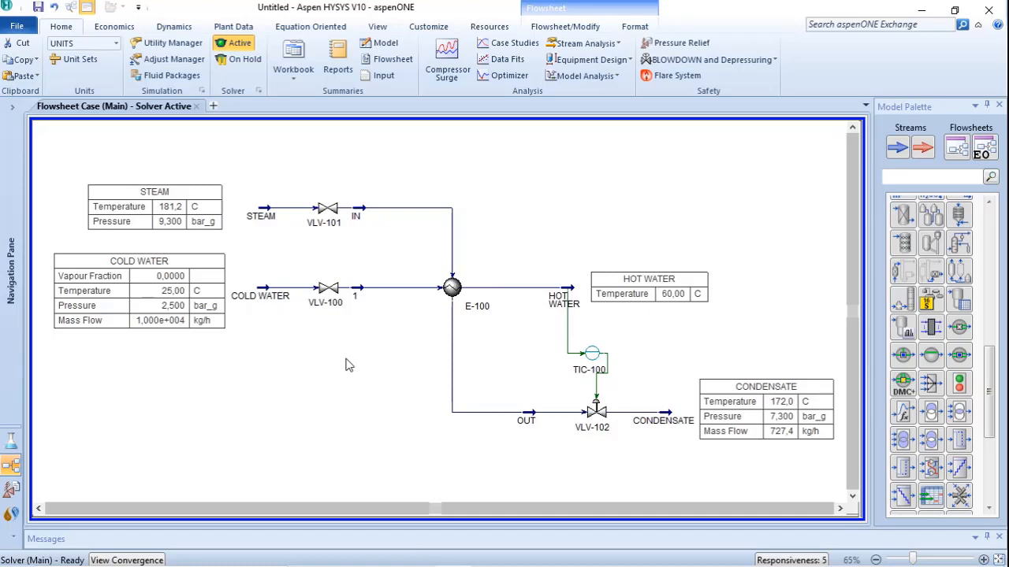
double_click(262, 213)
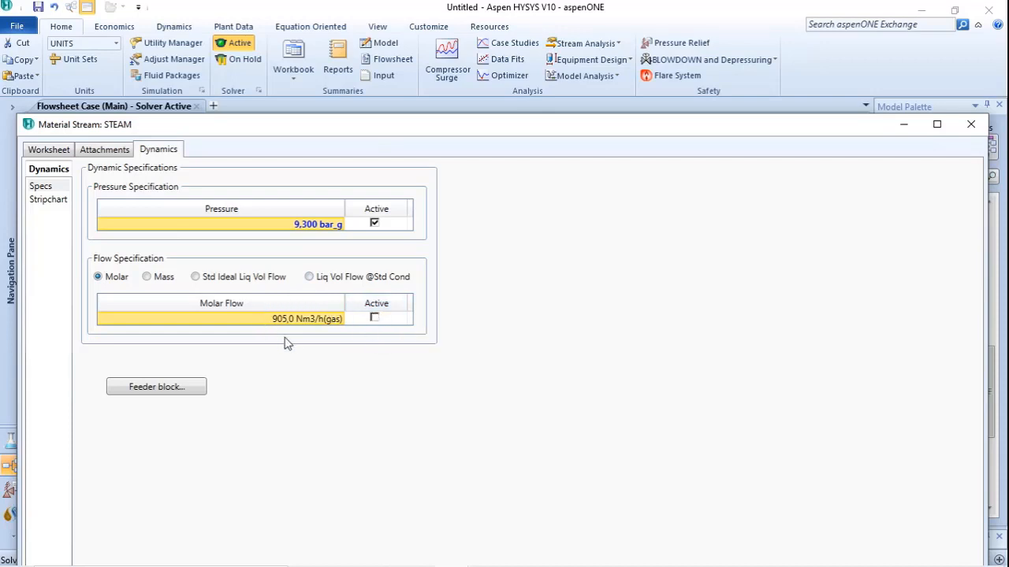
left_click(970, 126)
Step: Deactivate the mass flow specification in the COLD WATER stream's dynamic specifications, leaving only pressure active
double_click(268, 293)
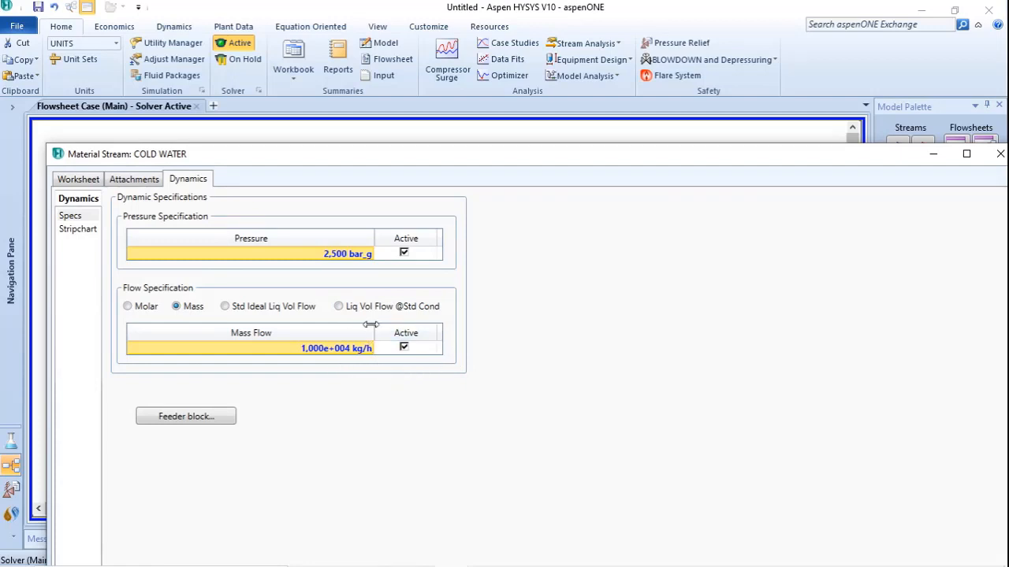
left_click(403, 348)
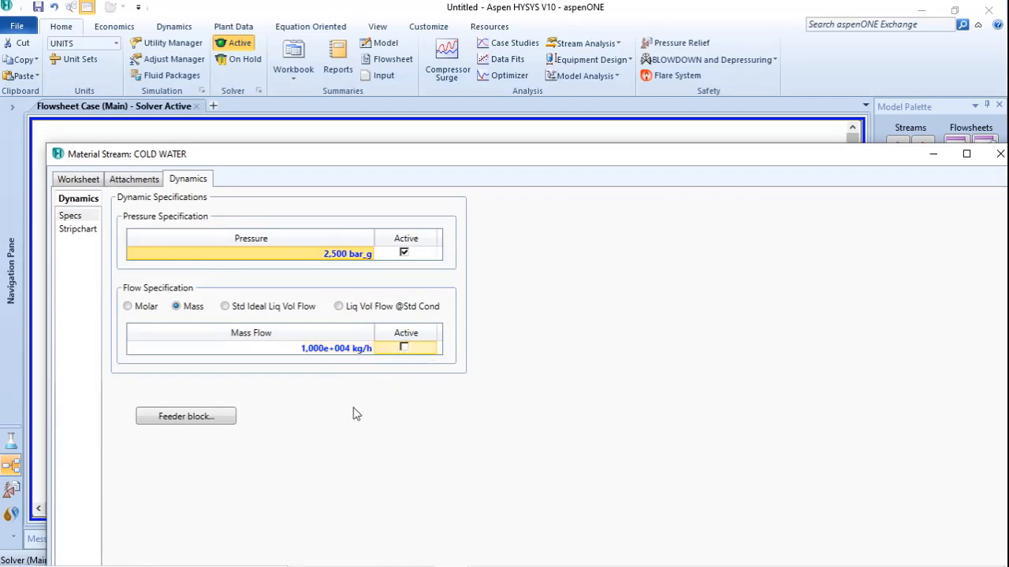
left_click_drag(794, 162, 766, 162)
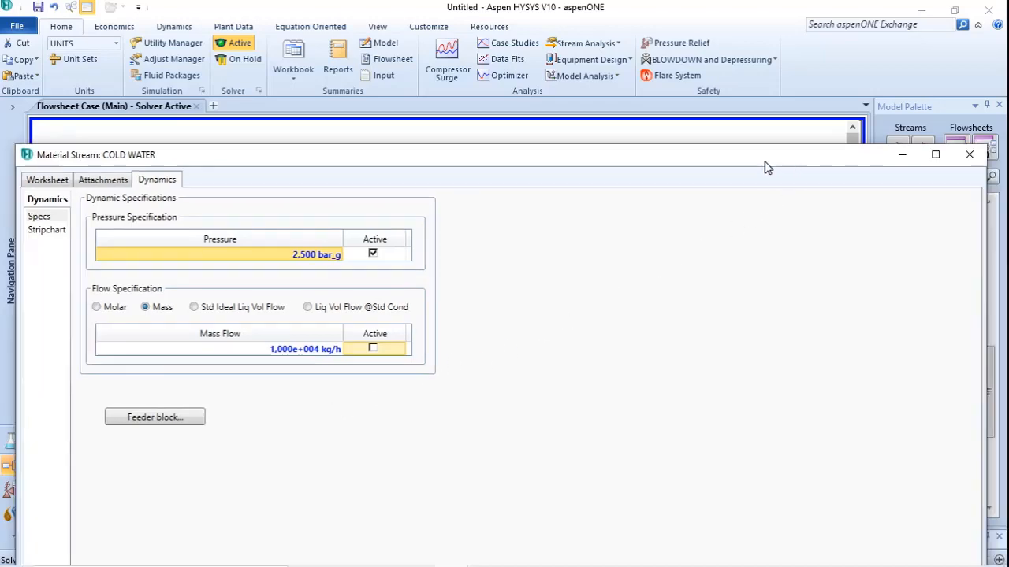
left_click(971, 155)
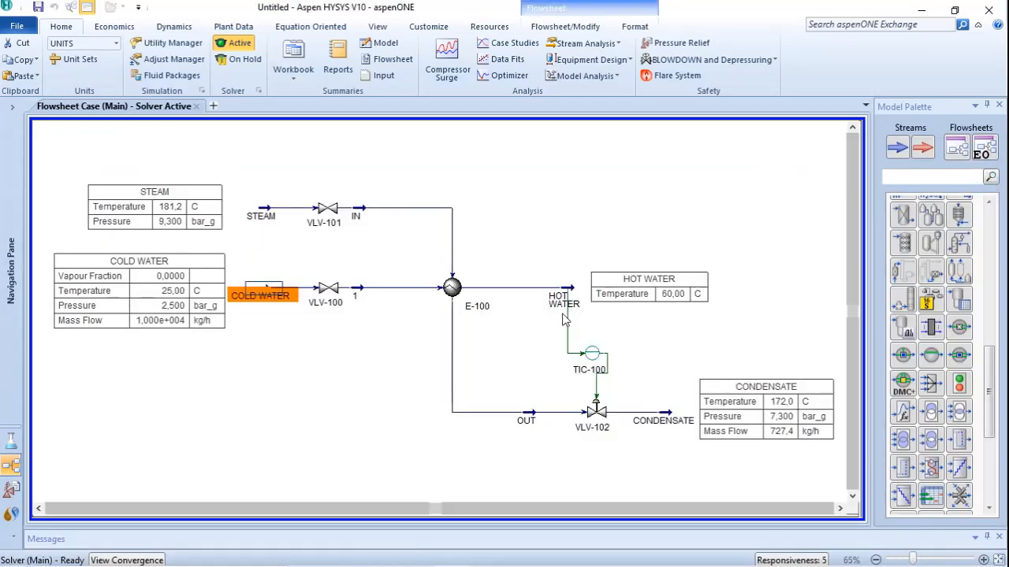
Step: Activate the pressure specification in the HOT WATER stream's dynamic specifications
double_click(566, 296)
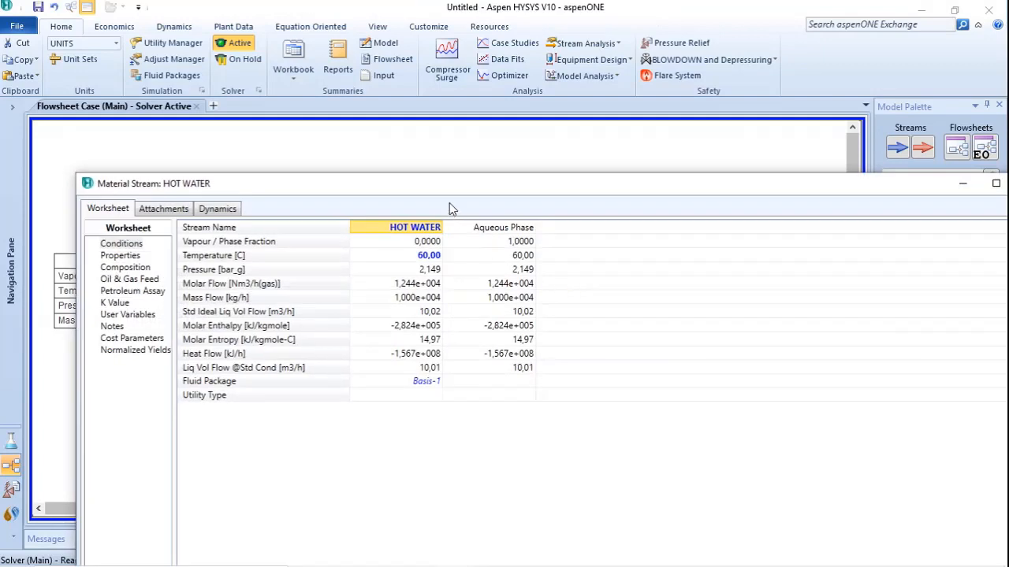
left_click(224, 209)
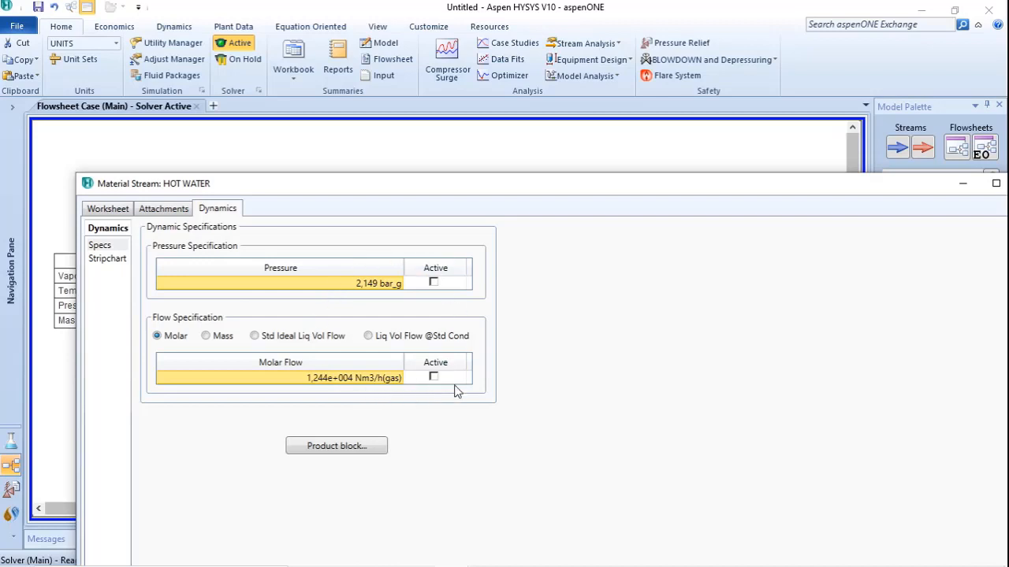
left_click(433, 284)
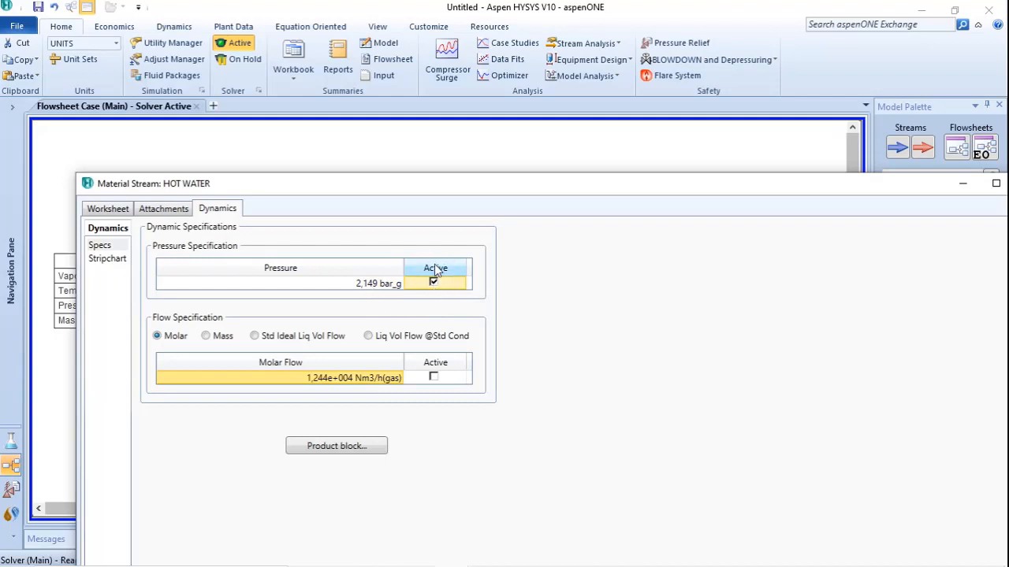
left_click_drag(602, 188, 518, 189)
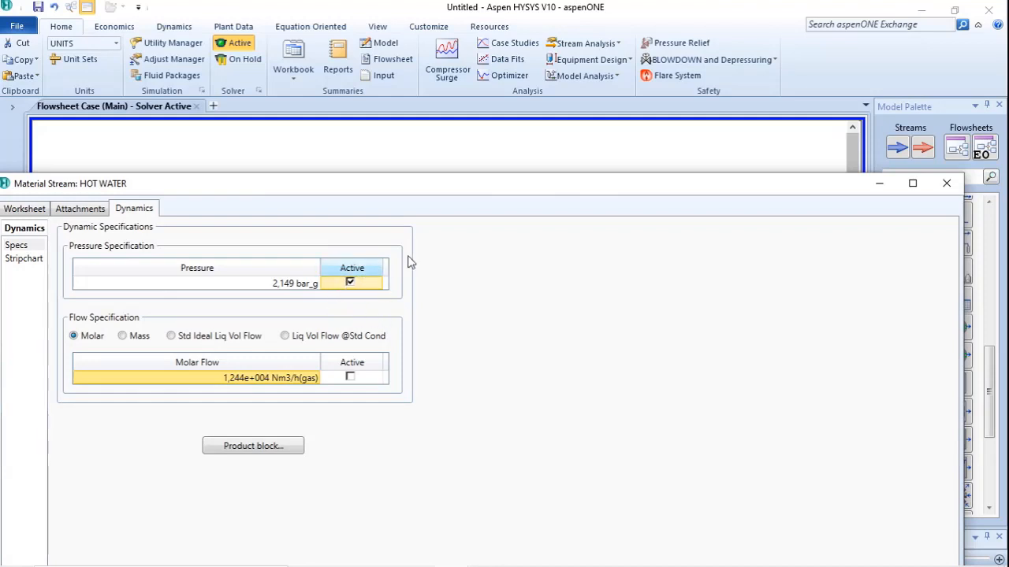
left_click(947, 183)
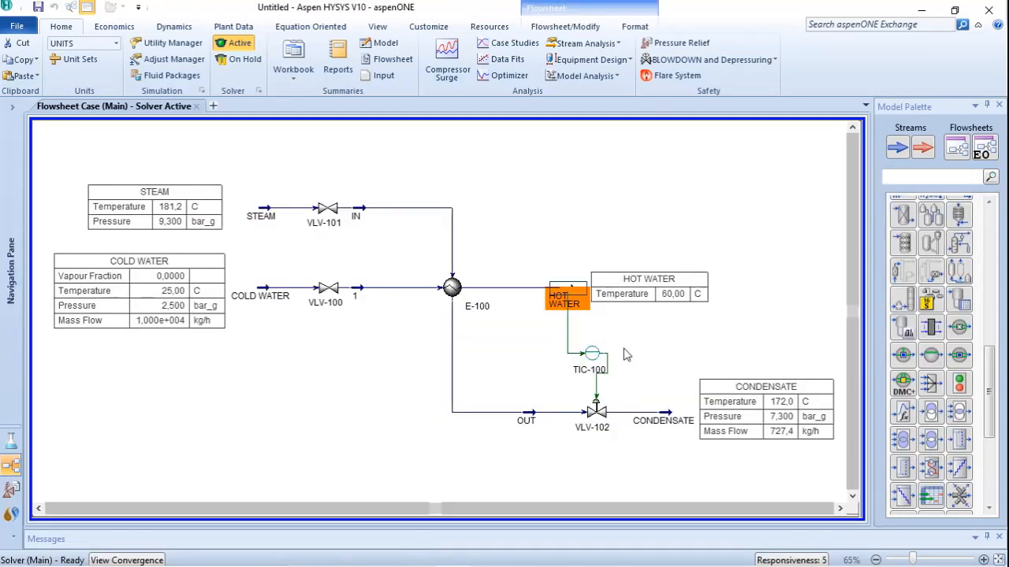
Step: Activate the pressure specification in the CONDENSATE stream's dynamic specifications
double_click(669, 419)
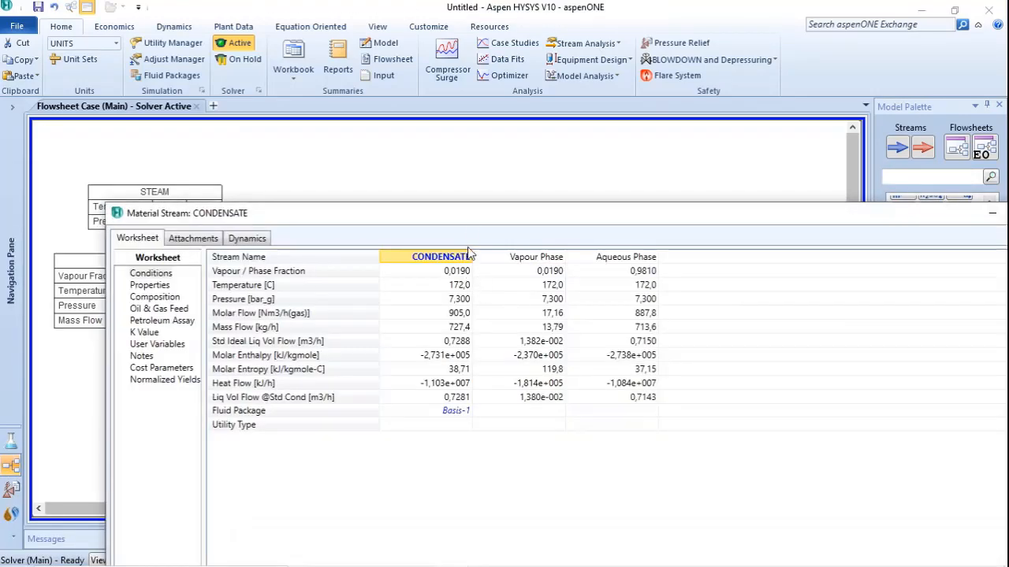
left_click(253, 240)
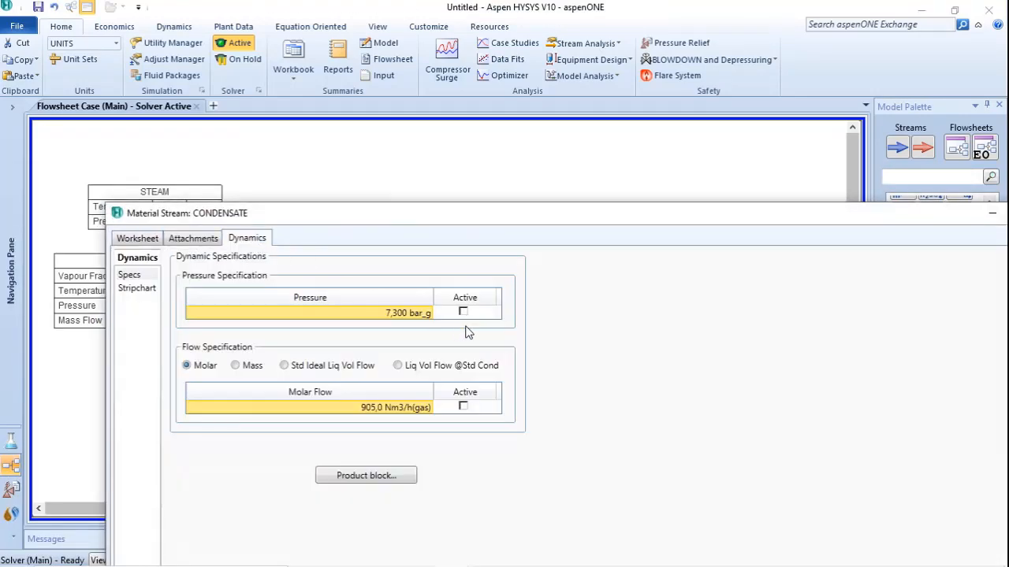
left_click(464, 313)
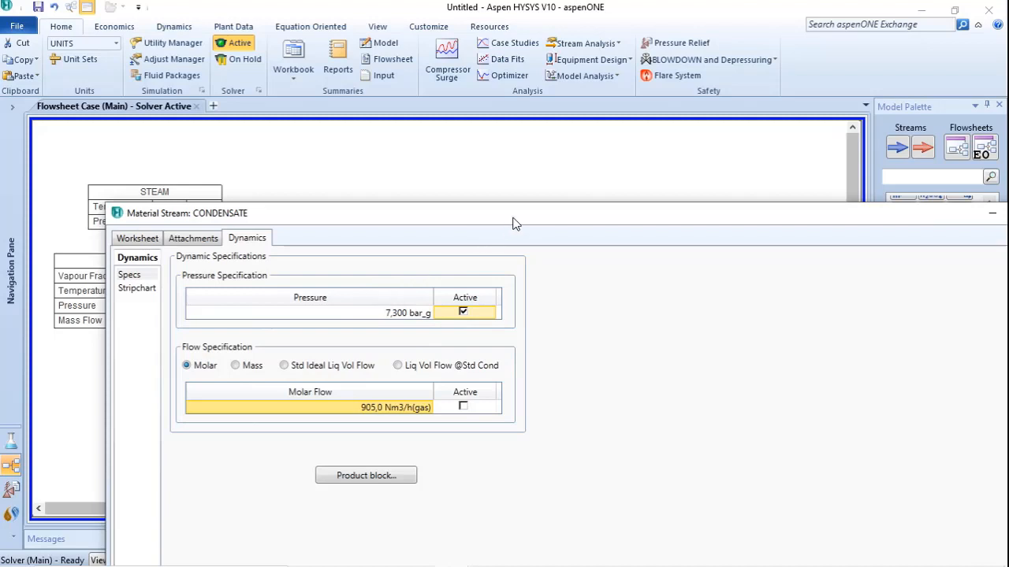
left_click_drag(513, 223, 379, 194)
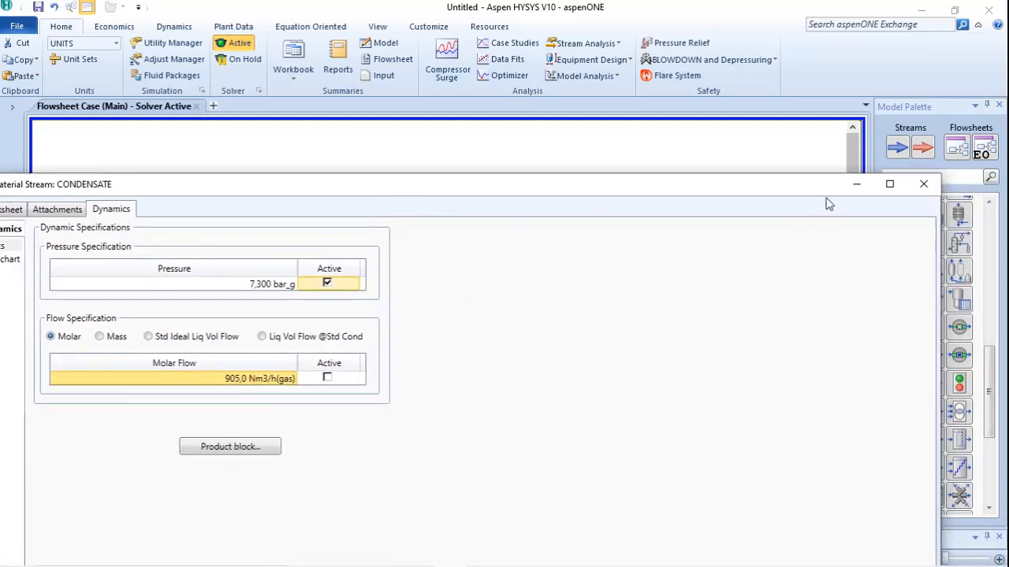
left_click(925, 186)
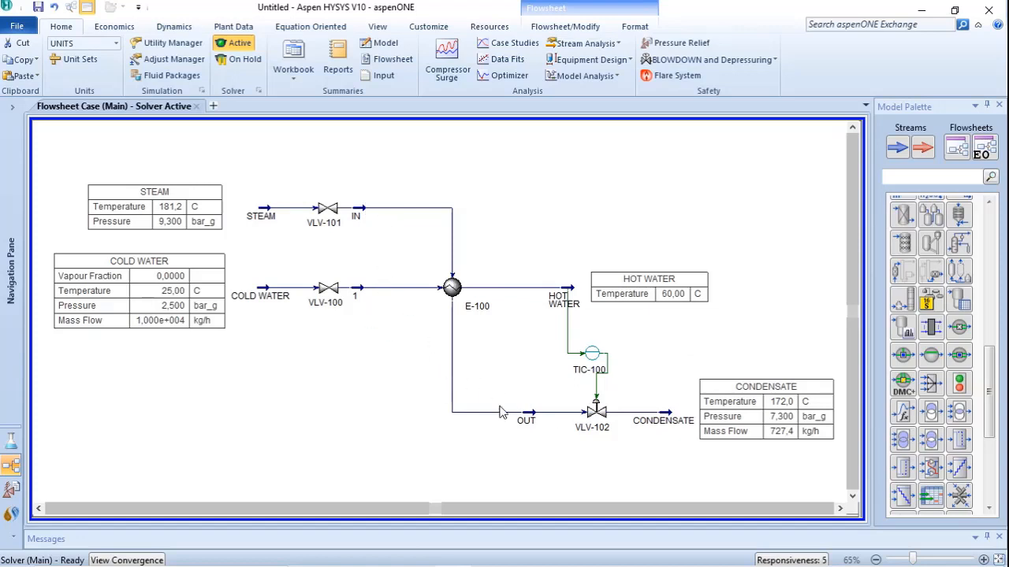
Step: Apply the Dynamics Assistant's proposed changes for the pressure flow equations and k values, and switch the case to dynamics mode
mouse_move(520, 427)
mouse_move(686, 423)
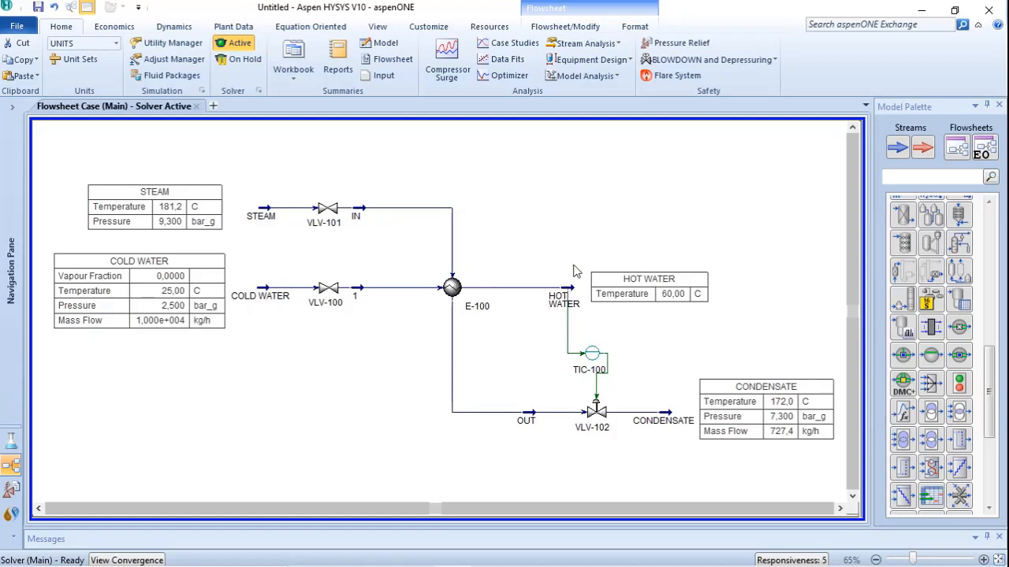
left_click(167, 28)
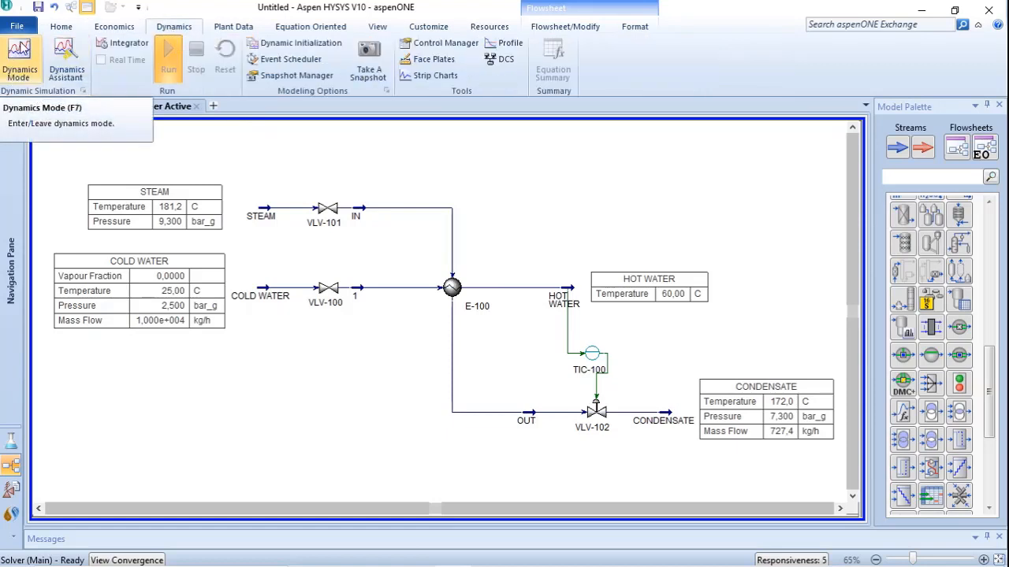
left_click(19, 50)
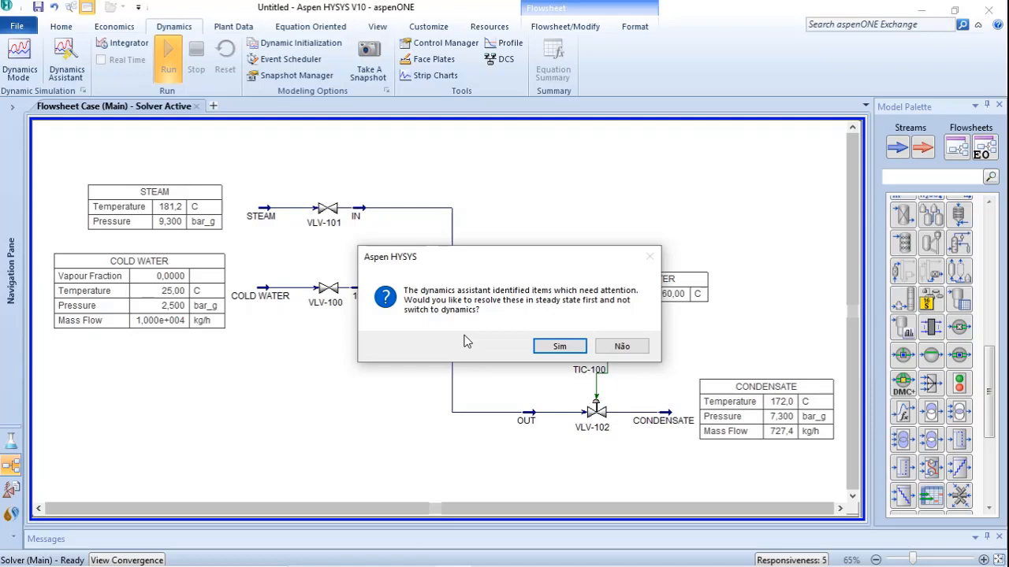
left_click(559, 345)
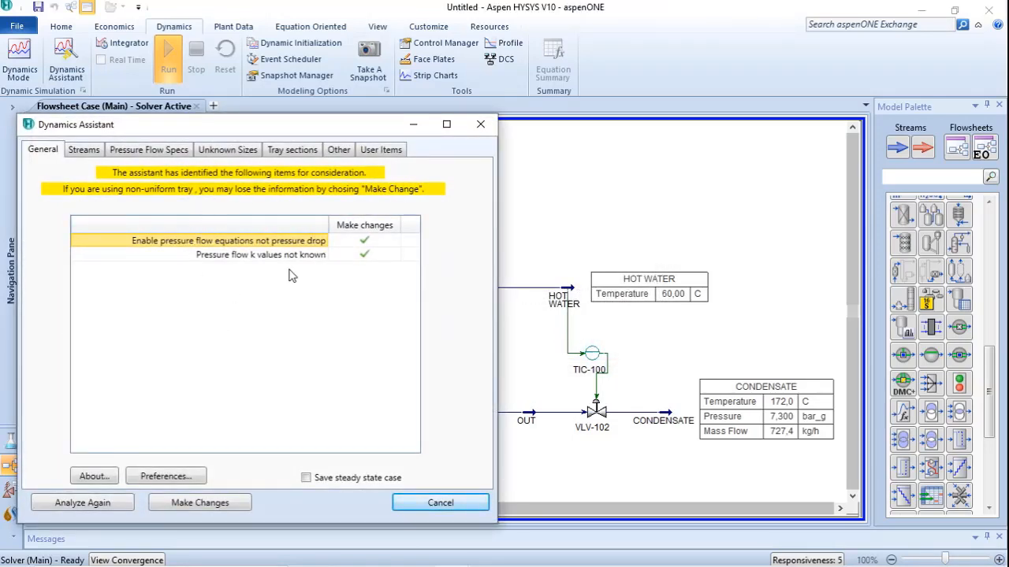
left_click(201, 505)
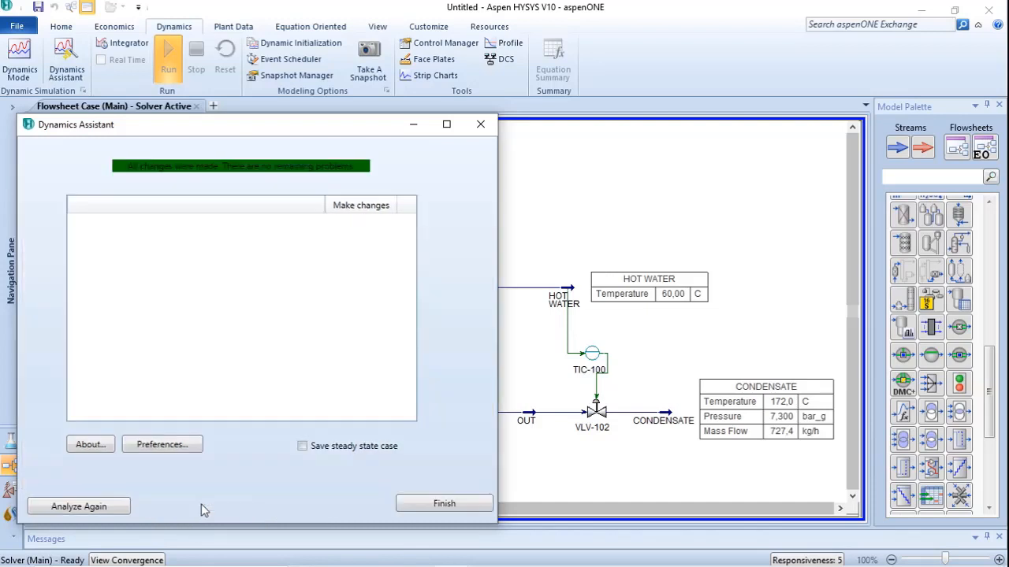
left_click(435, 507)
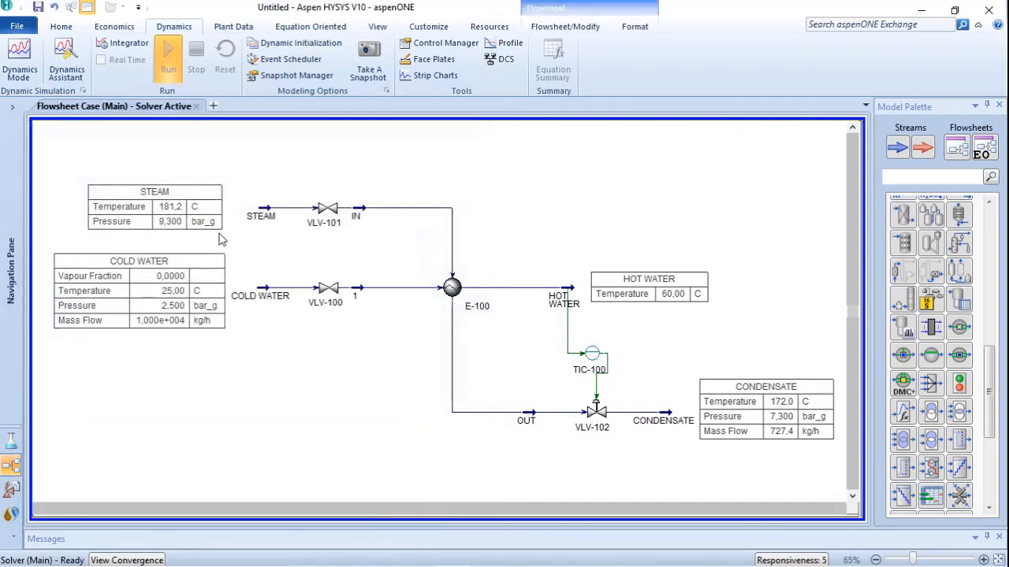
left_click(15, 60)
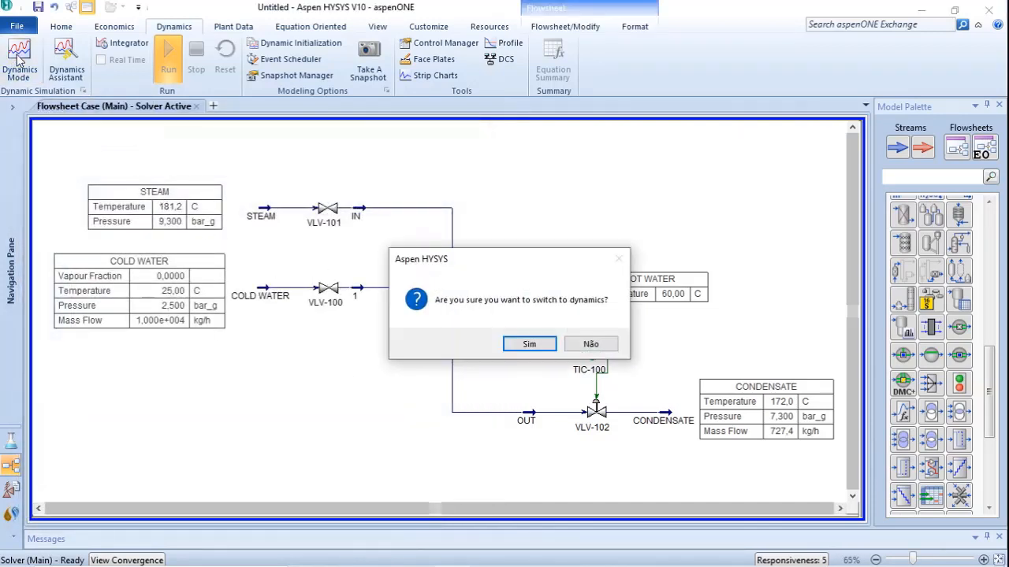
left_click(529, 346)
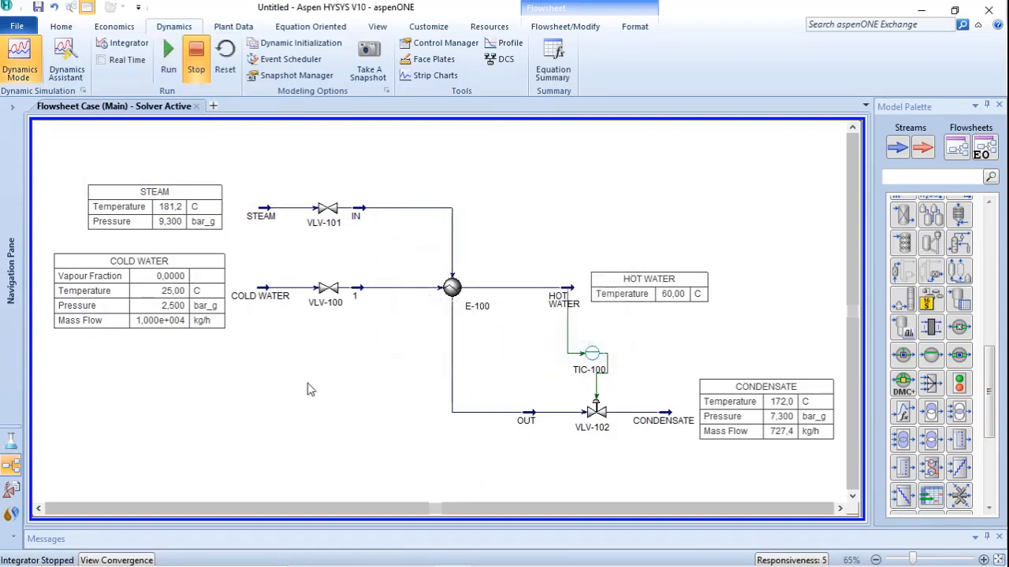
Step: Examine the rating sizing data of heat exchanger E-100
left_click(453, 290)
double_click(454, 290)
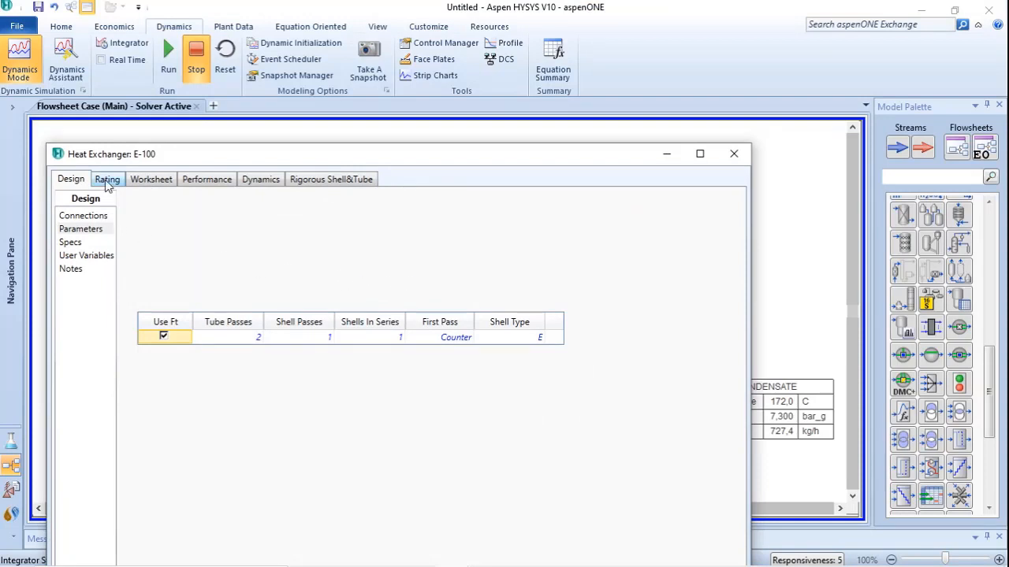
left_click(107, 180)
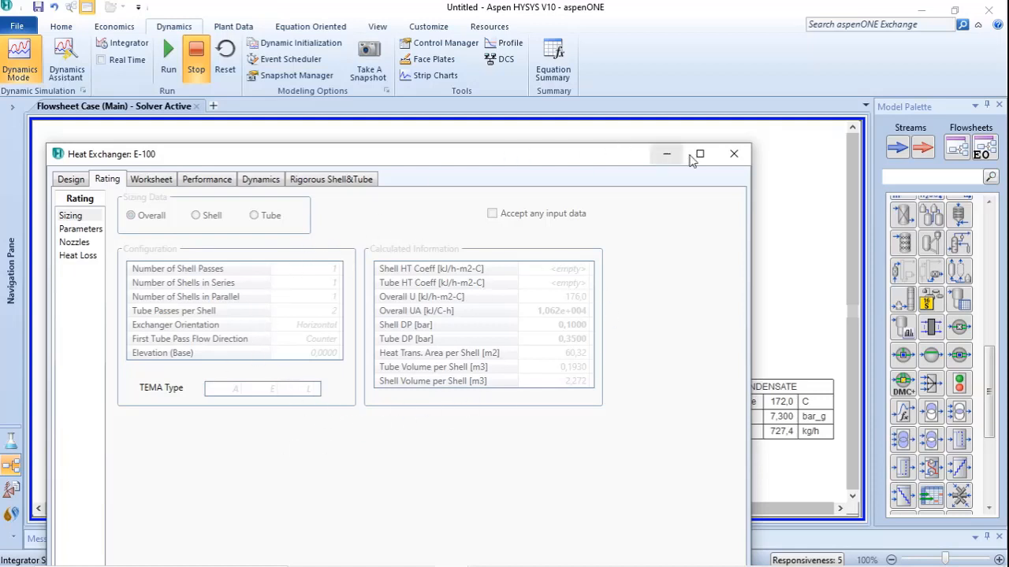
left_click(734, 155)
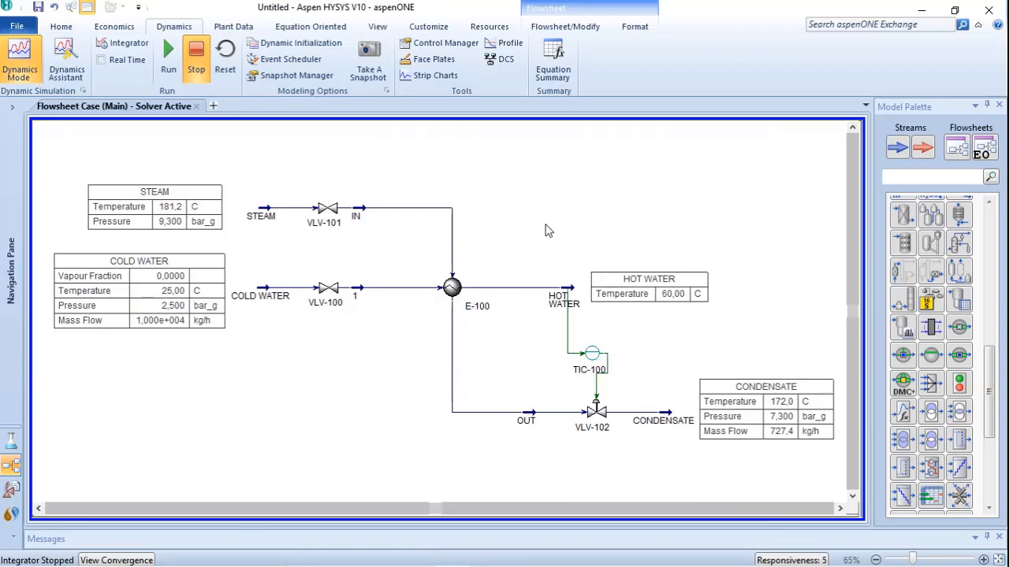
Step: Open the TIC-100 controller's face plate, place it in the empty area below VLV-100, and start the dynamic integrator
double_click(592, 354)
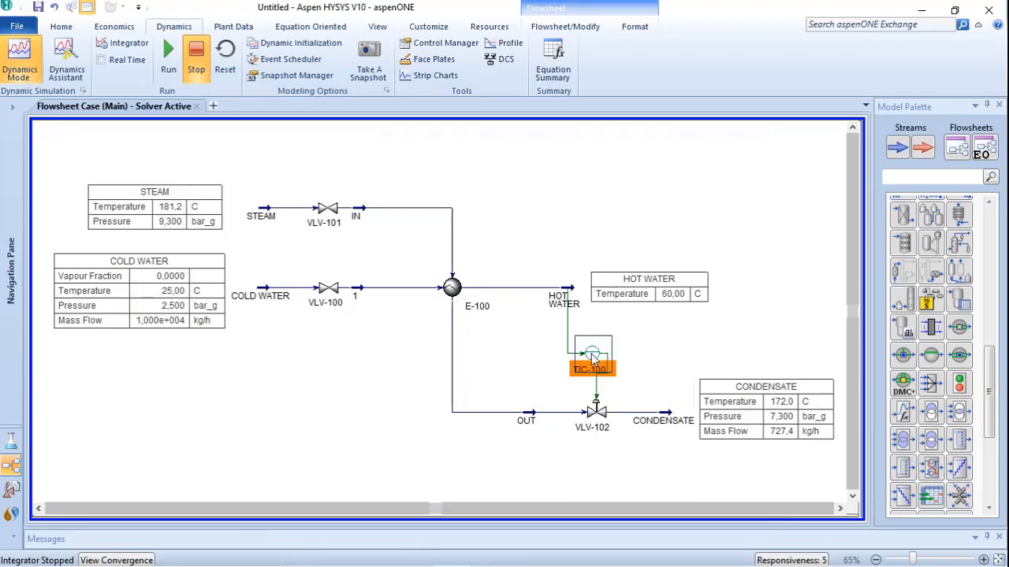
left_click_drag(296, 193, 269, 14)
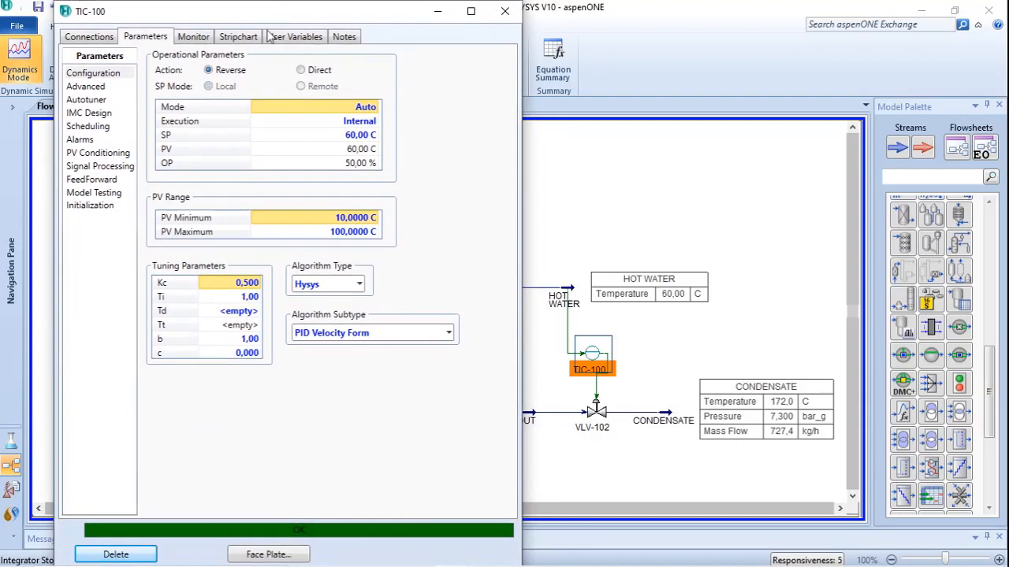
left_click(268, 554)
left_click_drag(143, 219, 698, 157)
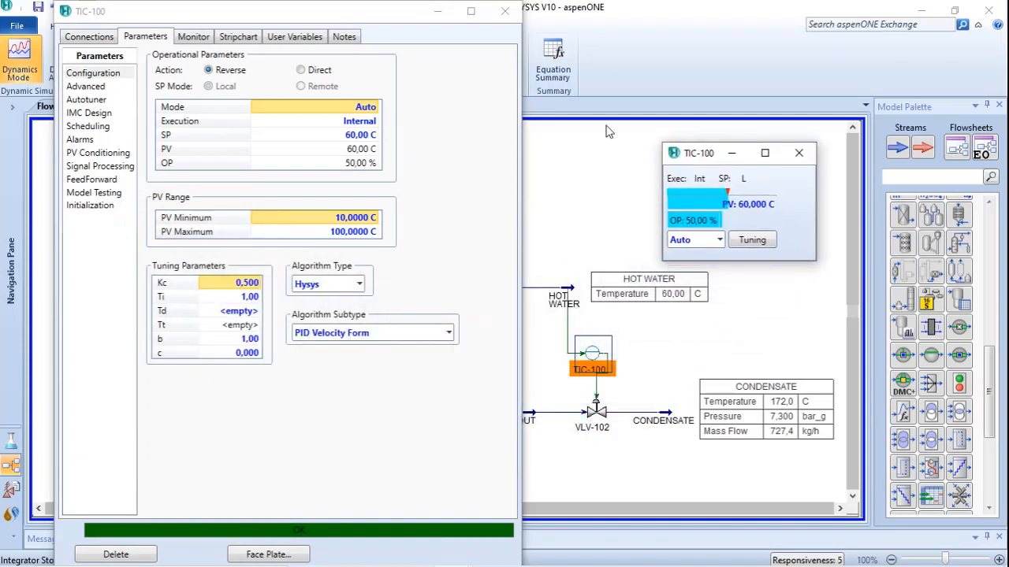
left_click(503, 14)
left_click(503, 15)
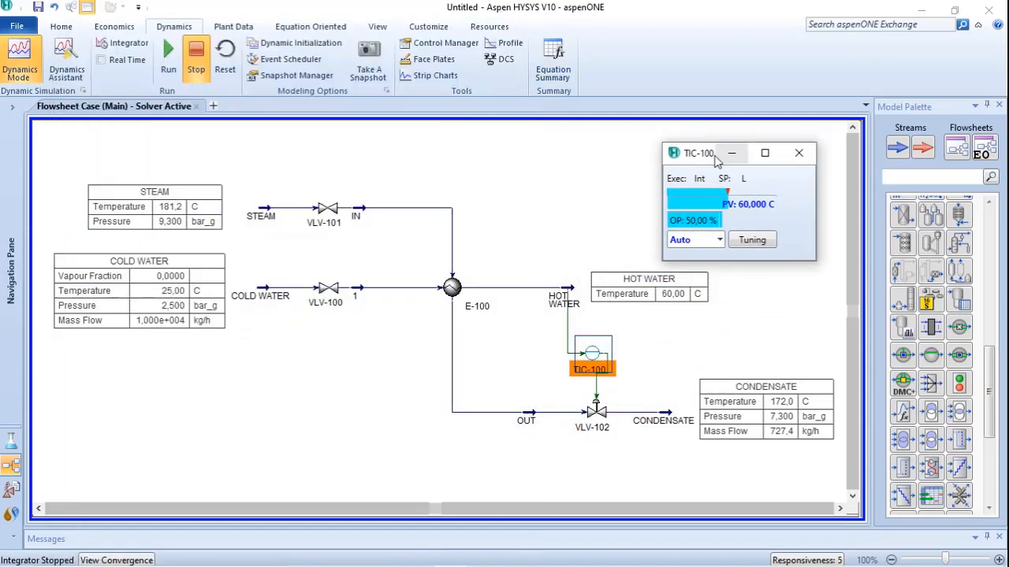
left_click_drag(703, 158, 324, 387)
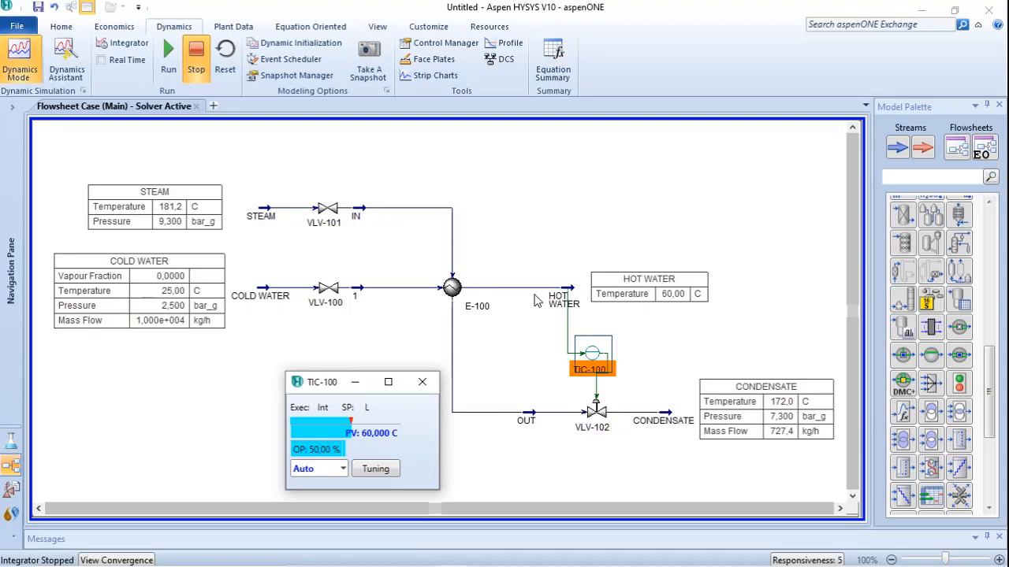
left_click(167, 61)
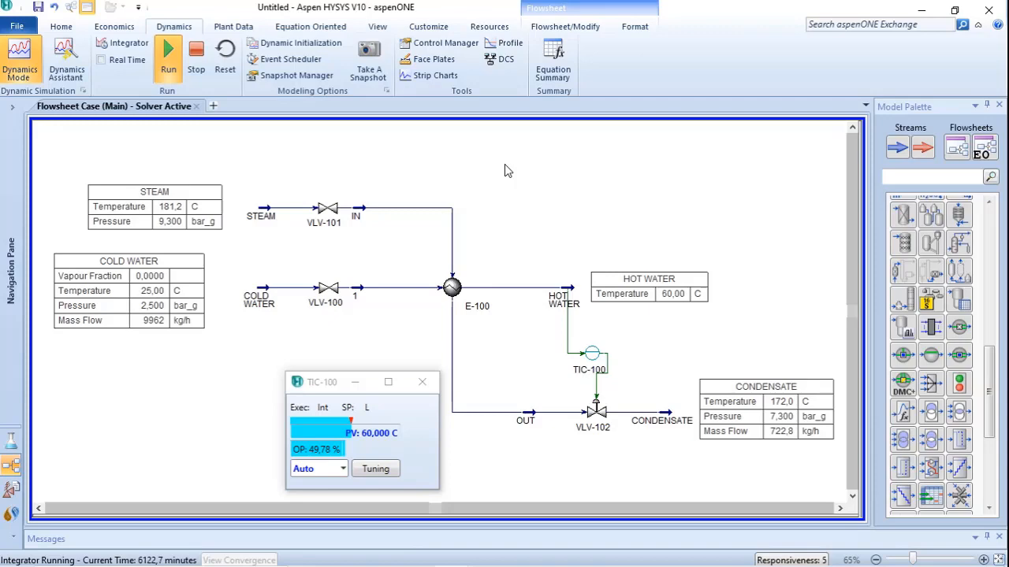
Step: Create a stripchart for controller TIC-100 using the SP, PV, OP Only variable set
double_click(591, 355)
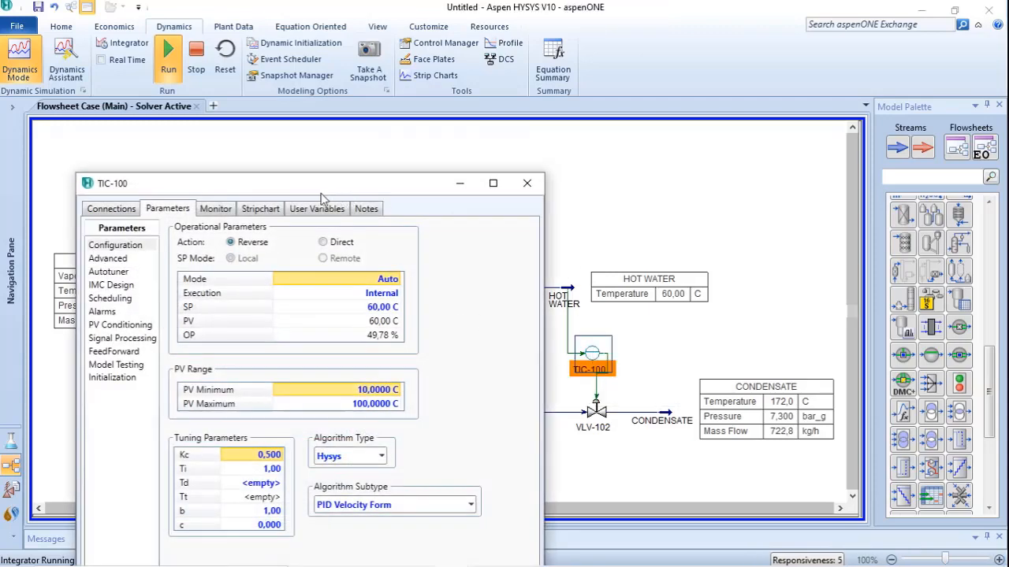
left_click(259, 209)
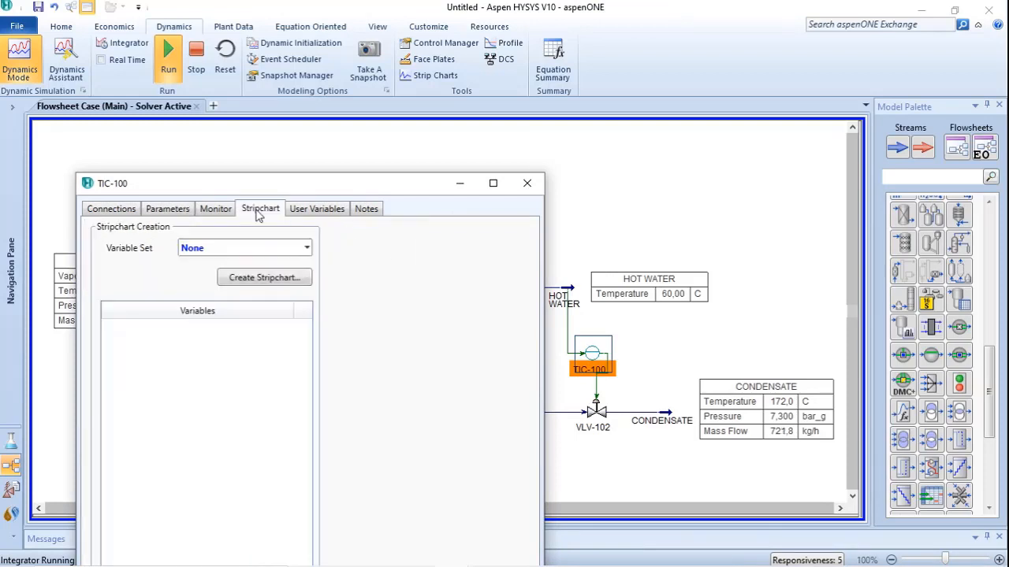
left_click(305, 249)
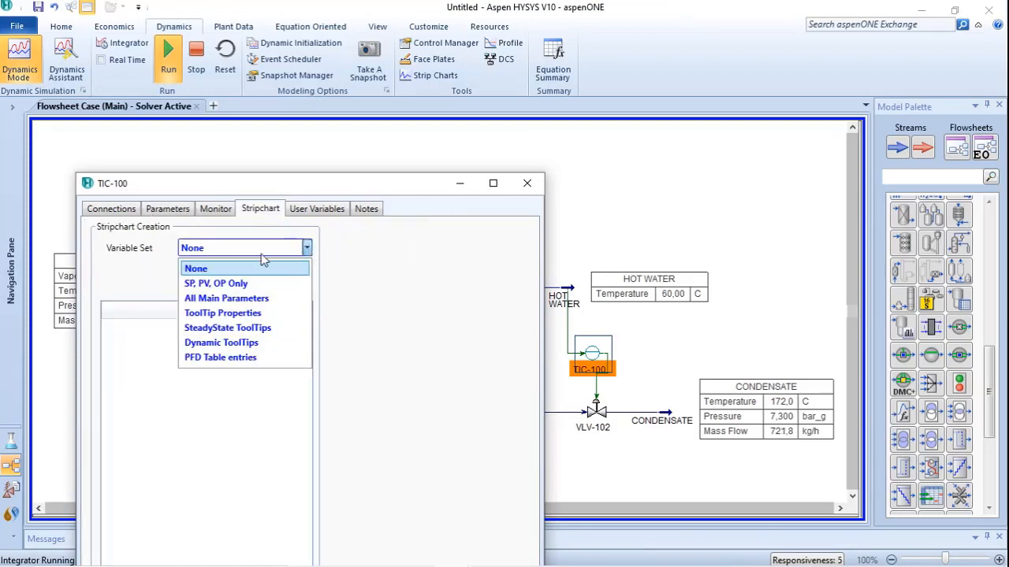
left_click(239, 283)
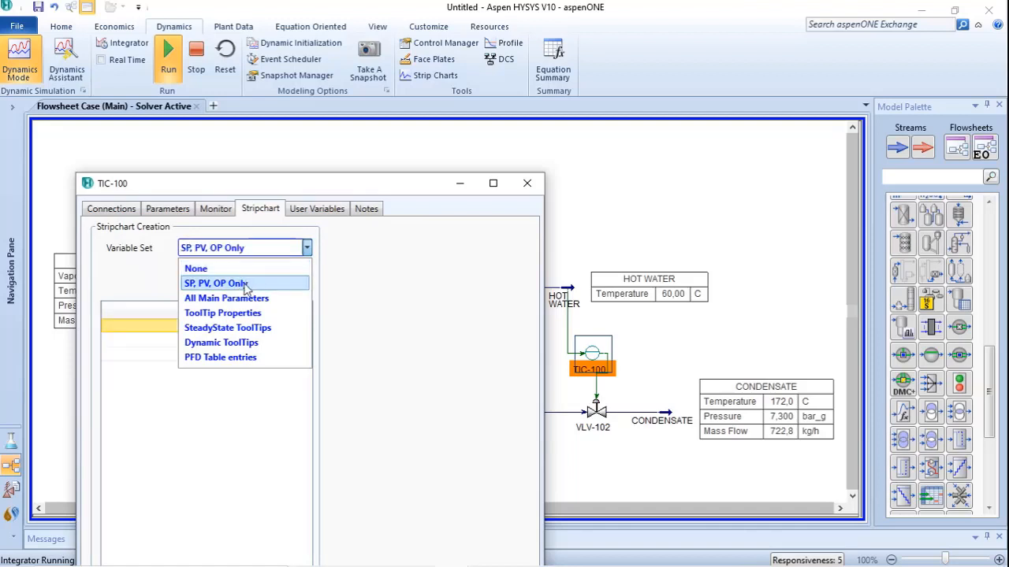
left_click(242, 286)
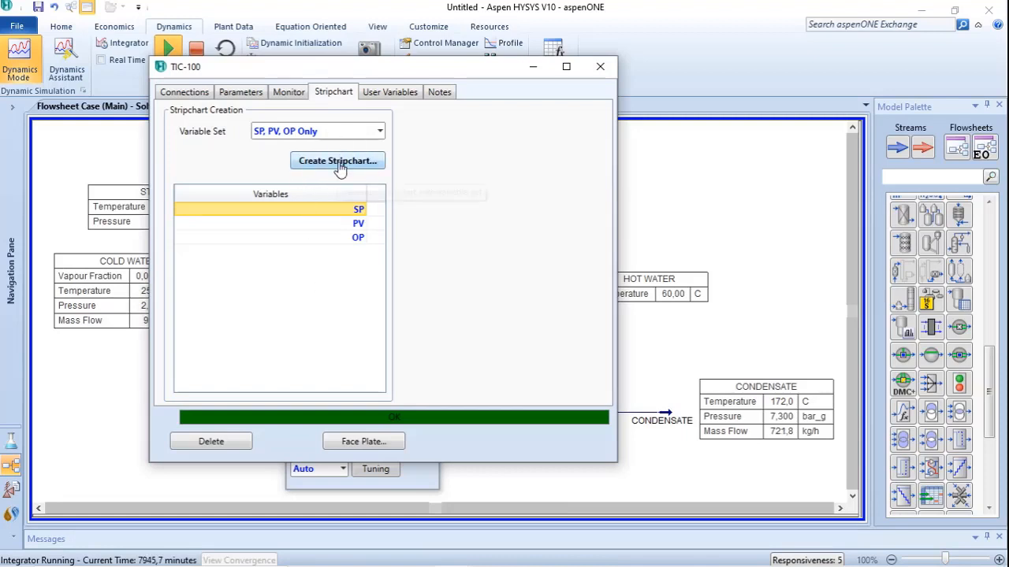
left_click(337, 163)
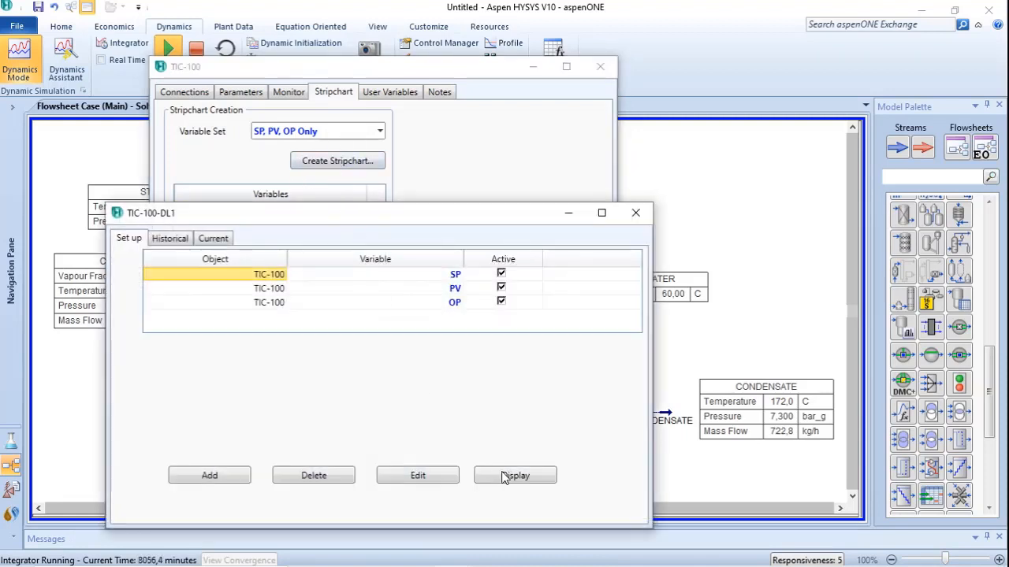
Step: Display the TIC-100-DL1 stripchart plot and place it beside the controller's face plate
left_click(523, 478)
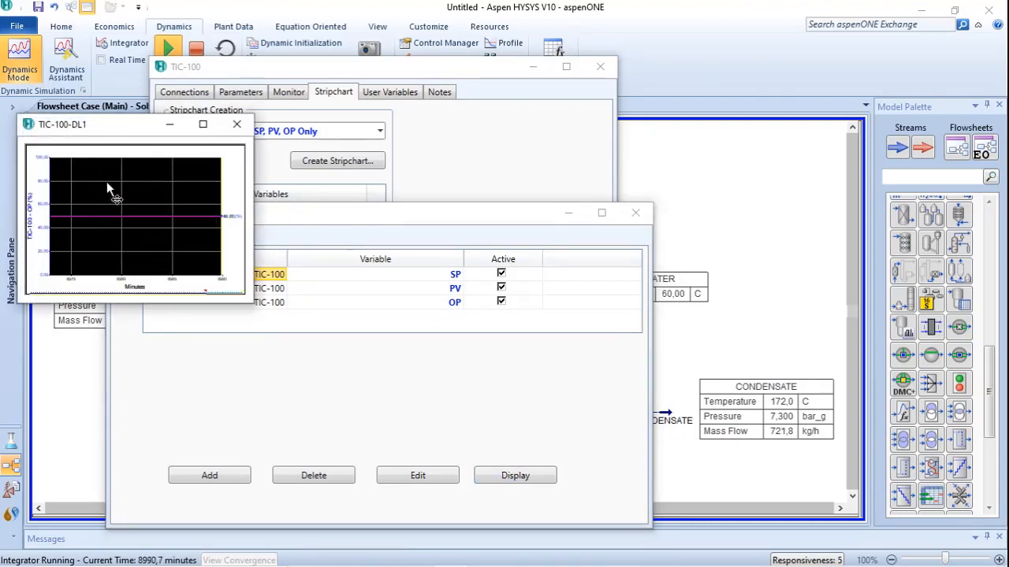
left_click(635, 212)
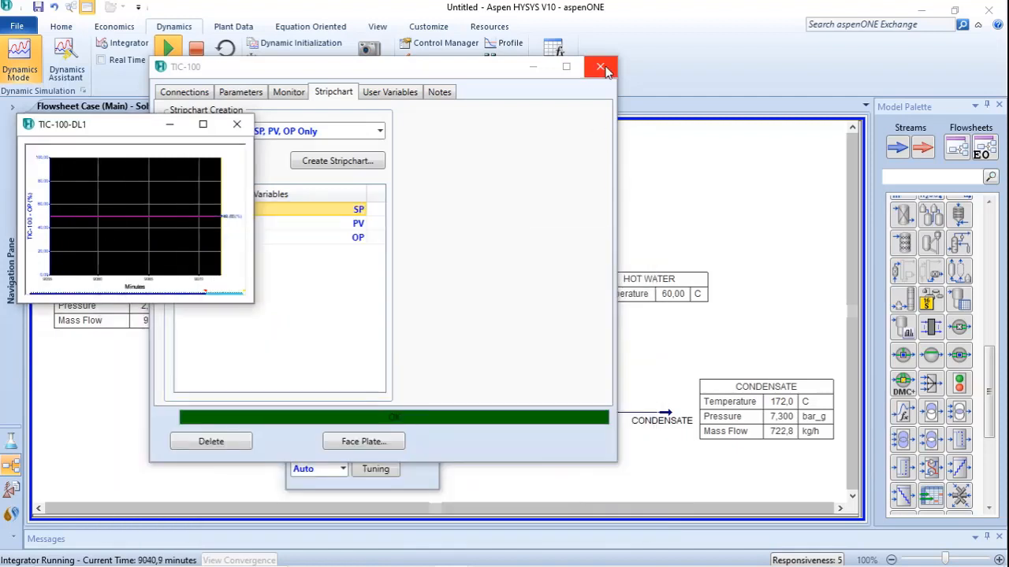
left_click(599, 67)
left_click_drag(117, 127, 134, 351)
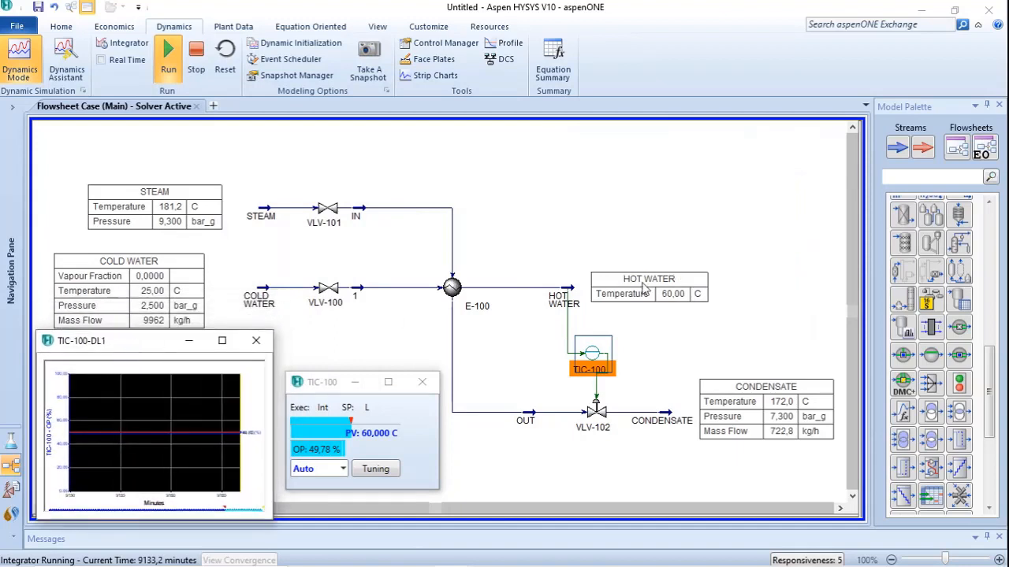
Step: Set the TIC-100 setpoint to 50 C, keeping the controller window clear of the stripchart and face plate
left_click(592, 355)
double_click(592, 354)
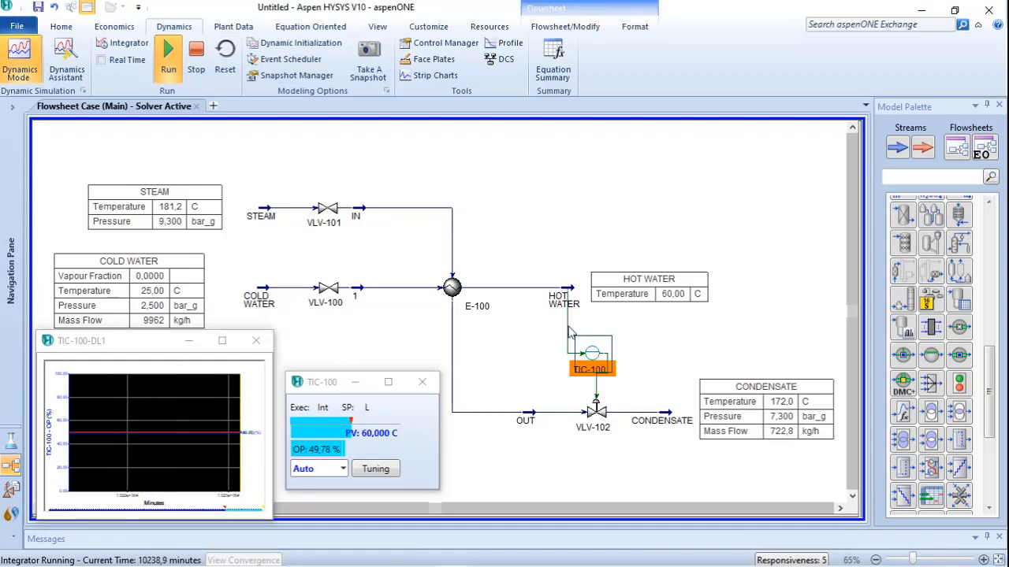
left_click_drag(266, 126, 761, 137)
left_click(587, 160)
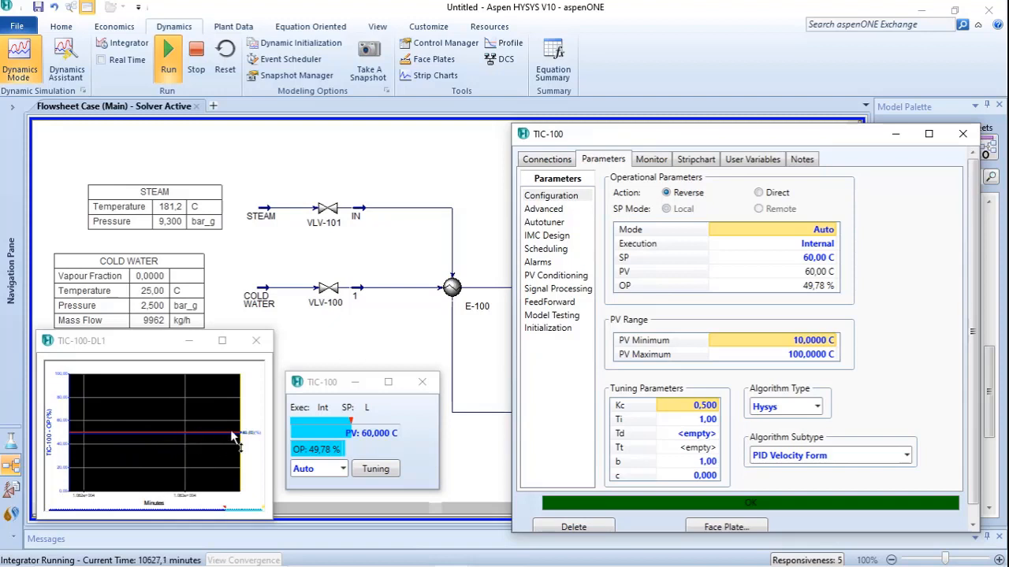
left_click(819, 258)
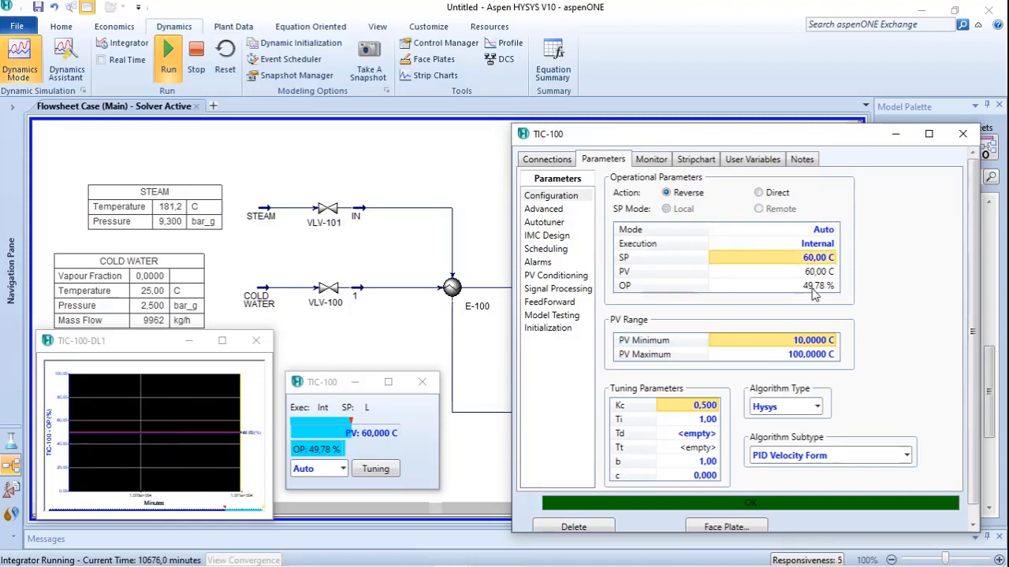
type("60")
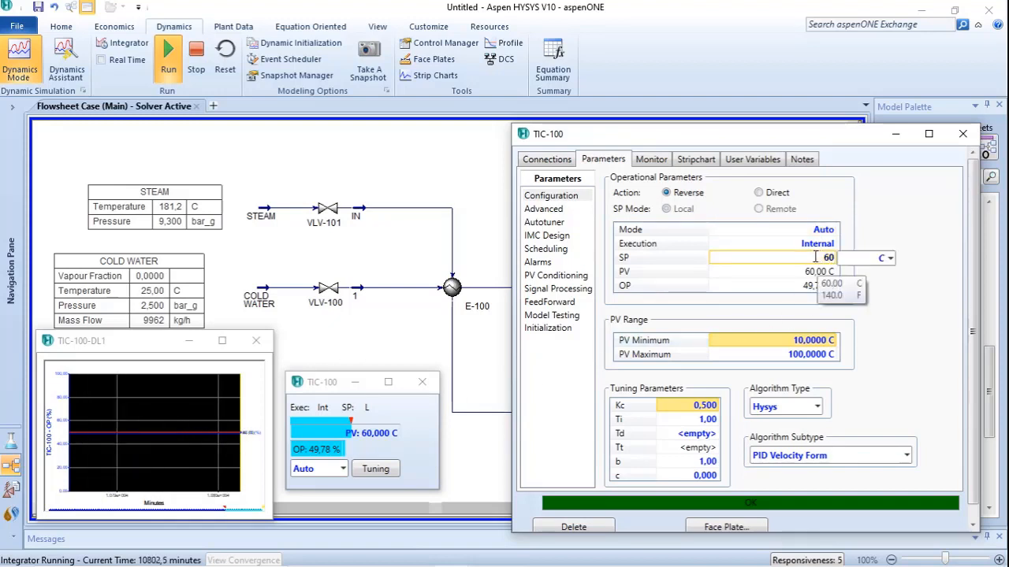
left_click_drag(820, 257, 843, 260)
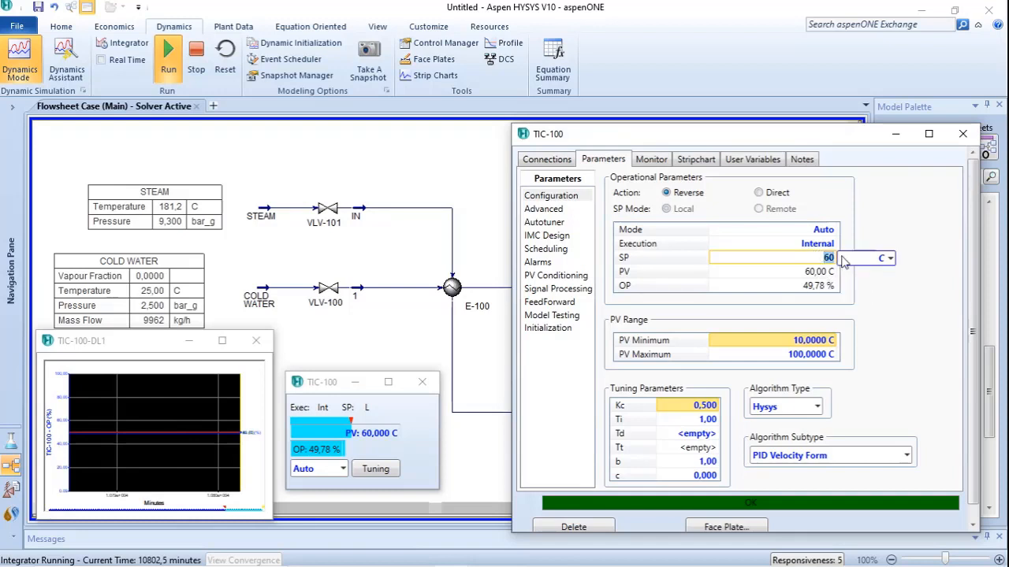
type("50")
key("Return")
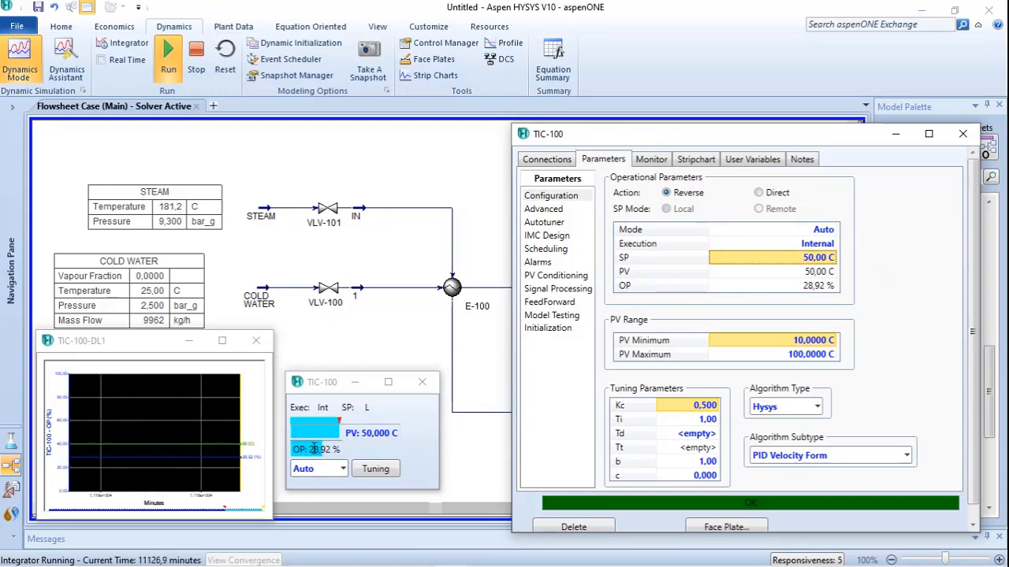
mouse_move(313, 449)
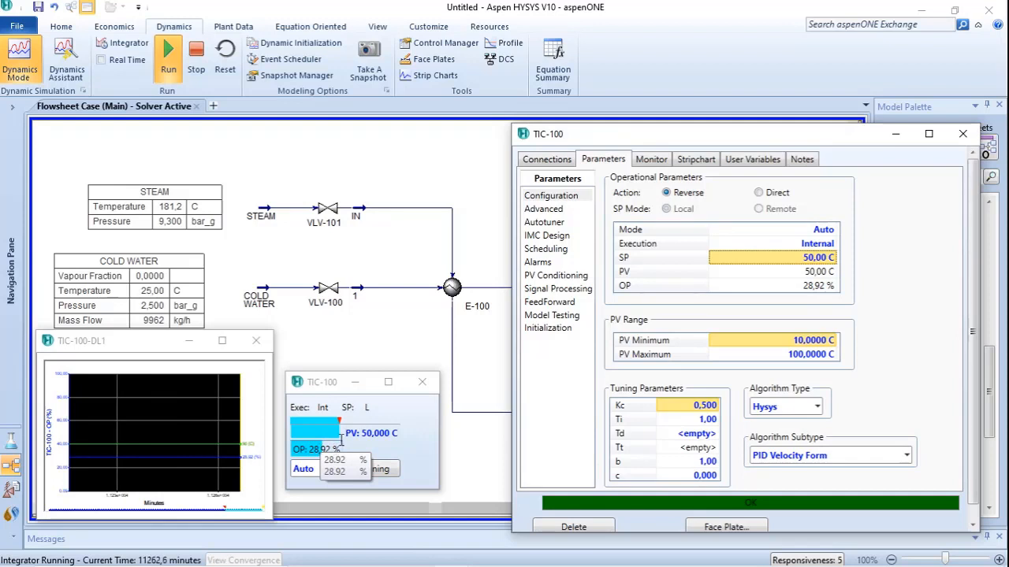
Step: Set the TIC-100 setpoint back to 60 C
left_click(812, 259)
type("60")
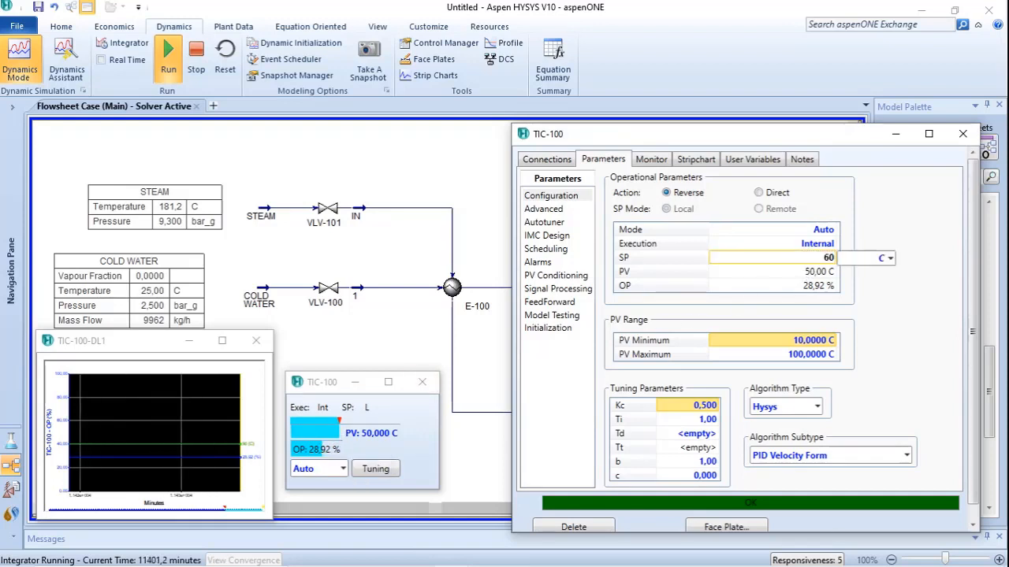
key("Return")
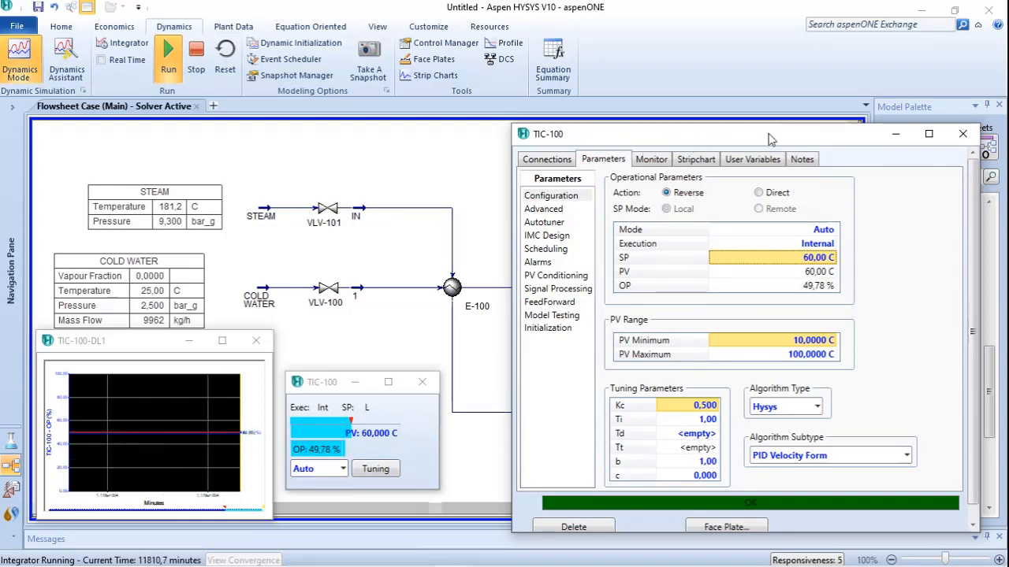
Step: Narrow and move the TIC-100 window to uncover the CONDENSATE table, and set the setpoint to 50 C
left_click_drag(975, 275, 810, 283)
left_click_drag(659, 141, 549, 144)
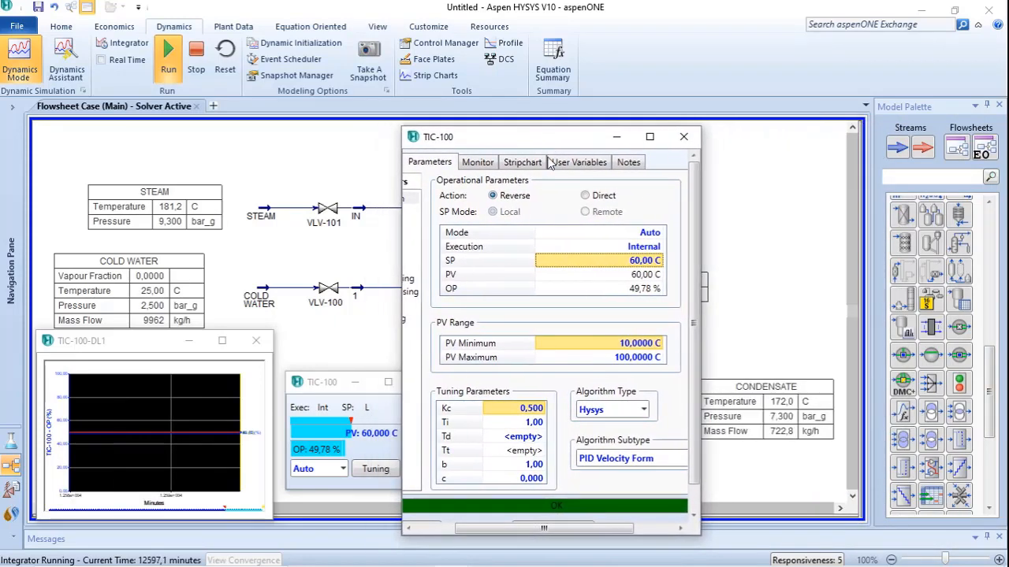
left_click(636, 267)
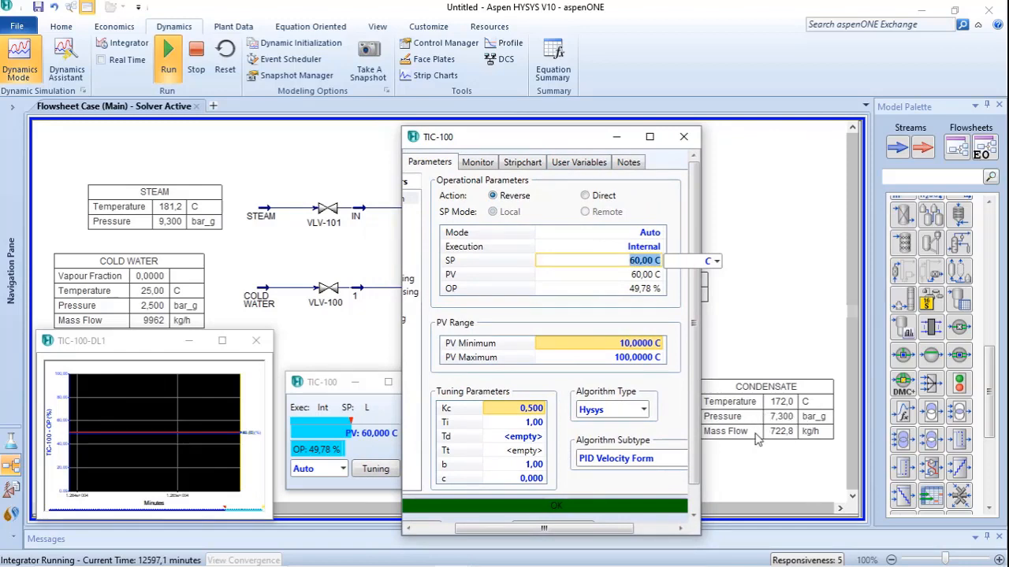
mouse_move(622, 260)
type("50")
key("Return")
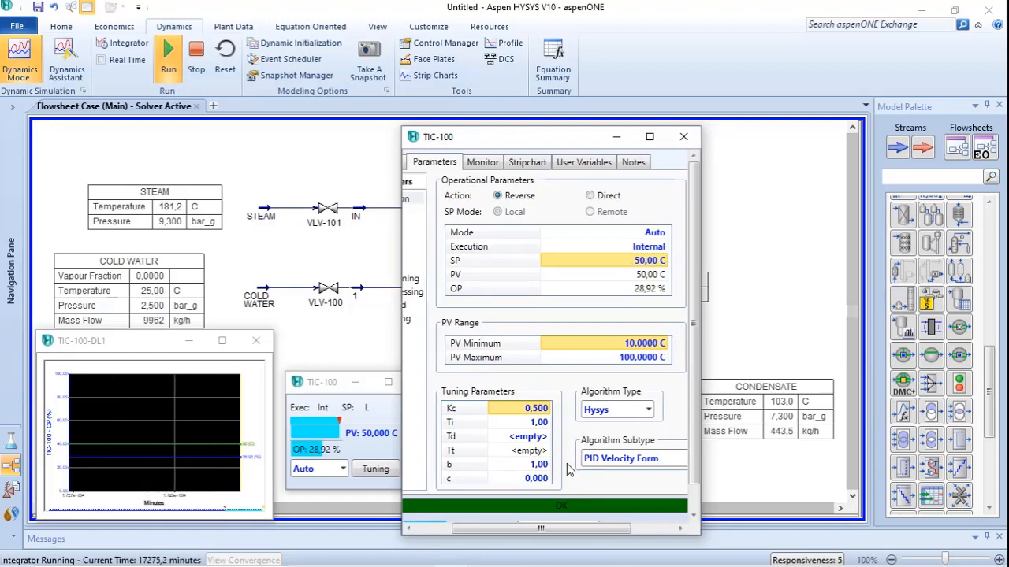
Step: Restore the TIC-100 setpoint to 60 C
left_click(642, 261)
type("6")
key("Return")
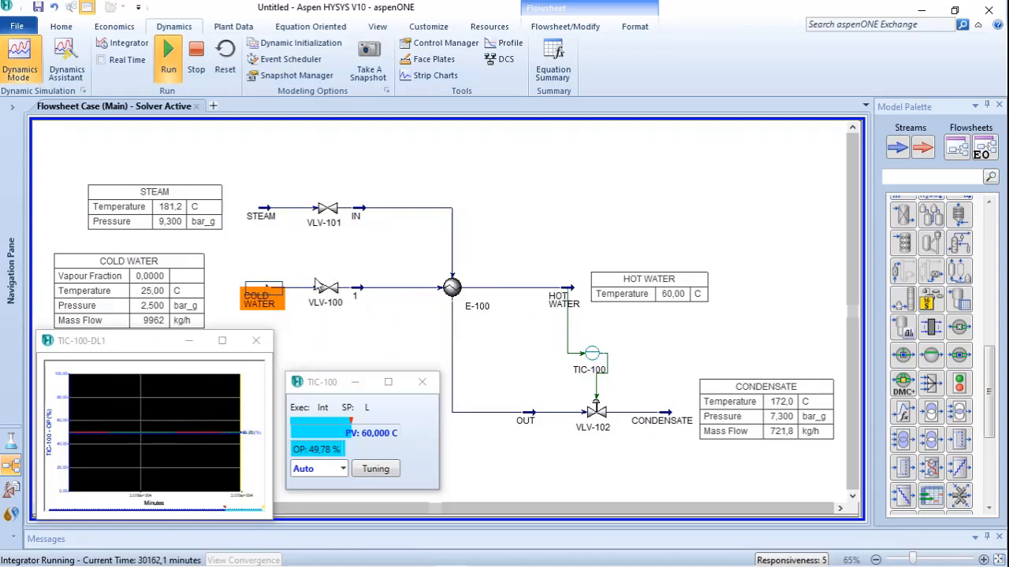
Step: Set the COLD WATER stream's dynamic pressure specification to 3,5 bar_g and return to the flowsheet
mouse_move(286, 303)
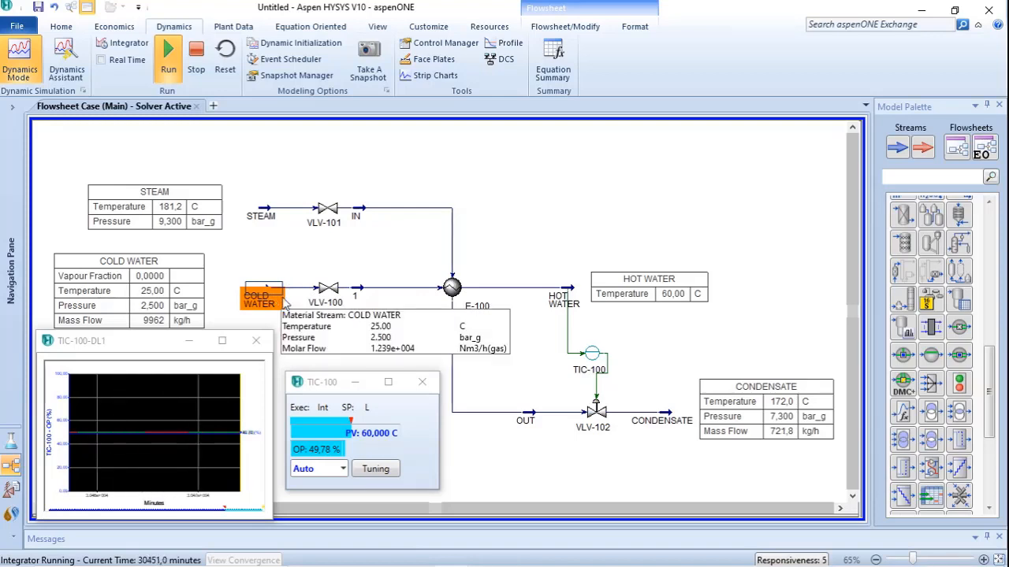
double_click(268, 300)
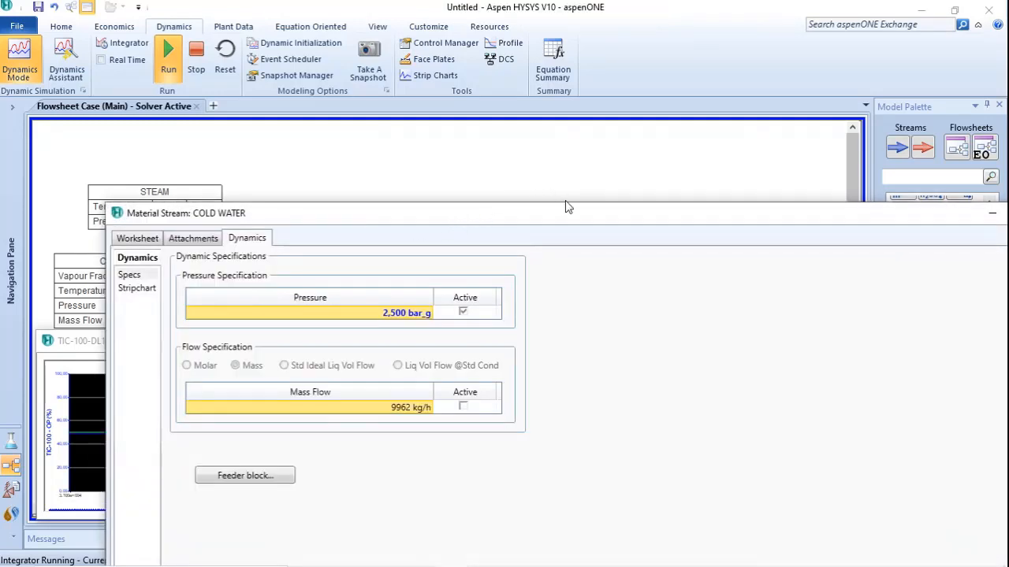
left_click(396, 314)
type("3,5")
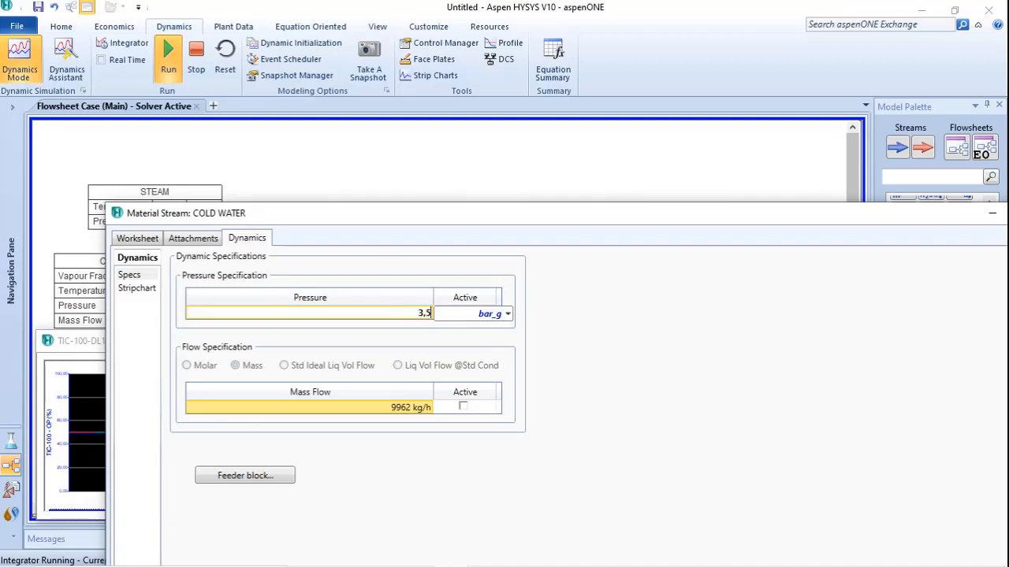
key("Return")
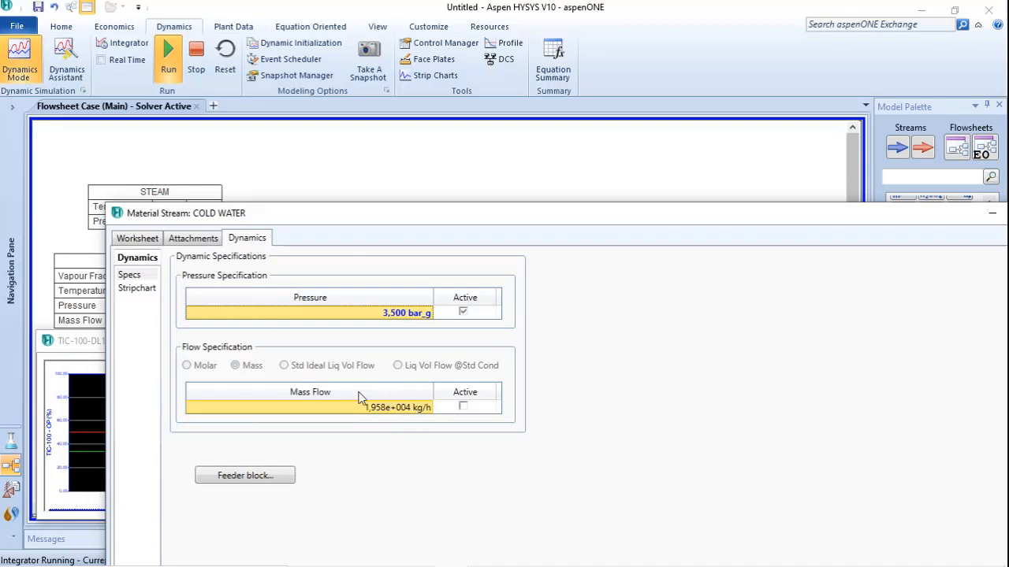
left_click_drag(647, 211, 556, 226)
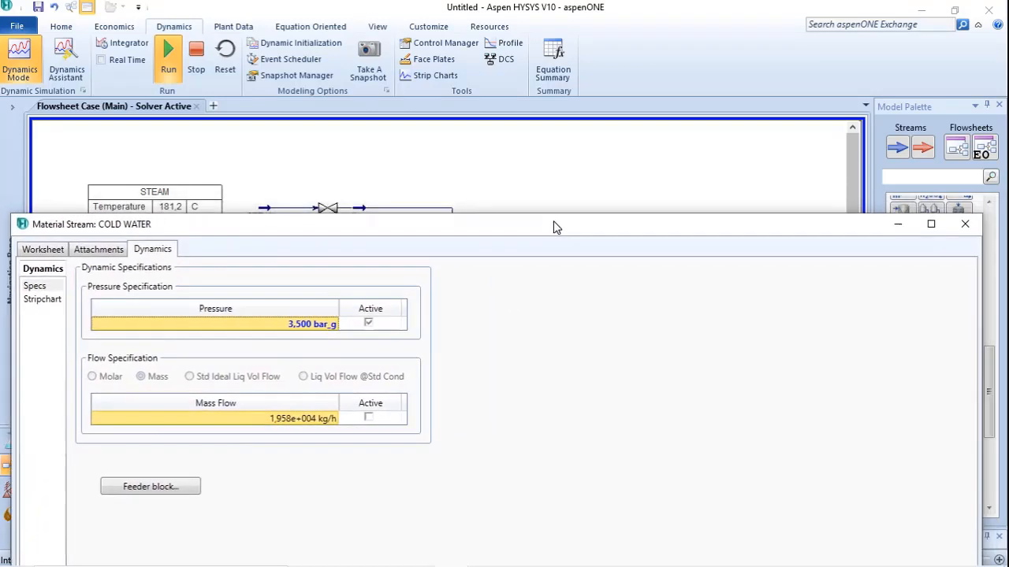
left_click(968, 224)
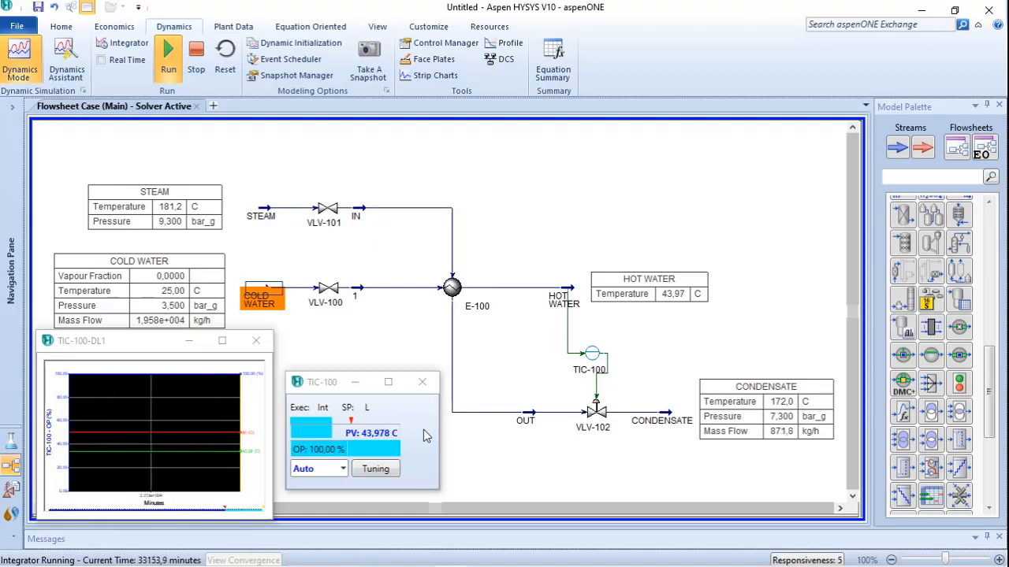
left_click(266, 312)
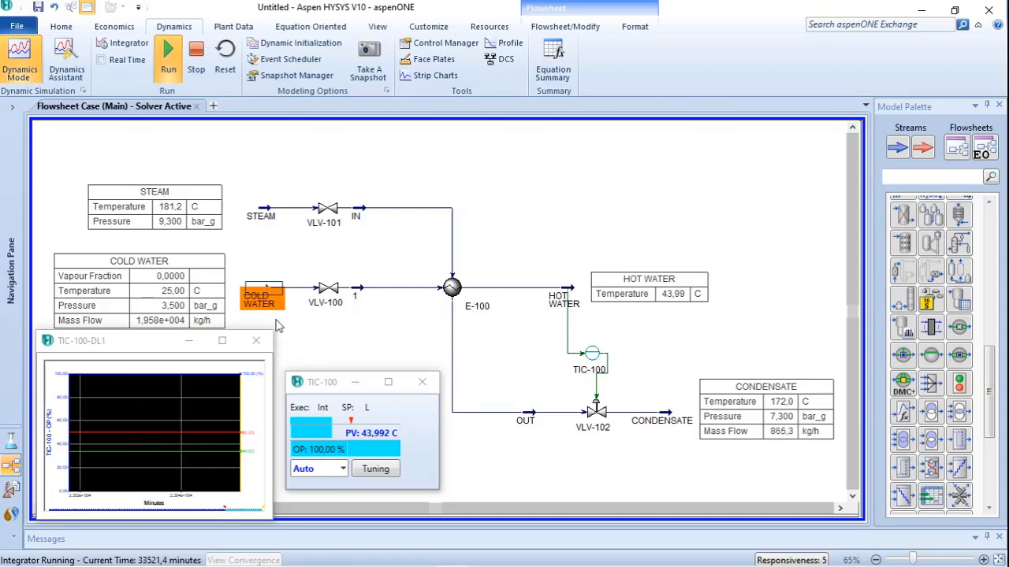
Step: Set the COLD WATER stream's temperature to 10 C in its worksheet conditions and return to the flowsheet
double_click(270, 293)
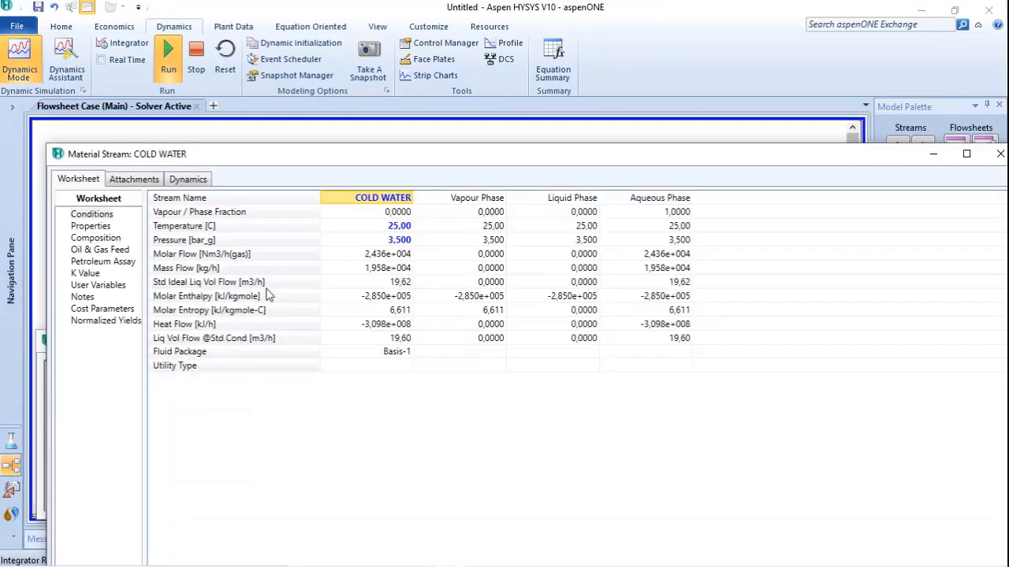
left_click(391, 229)
type("10")
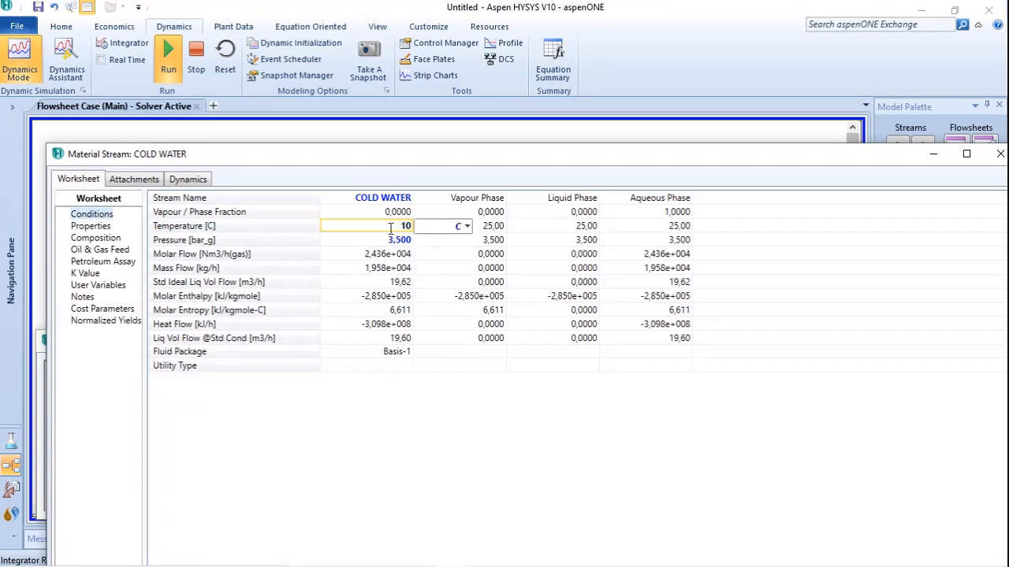
key("Return")
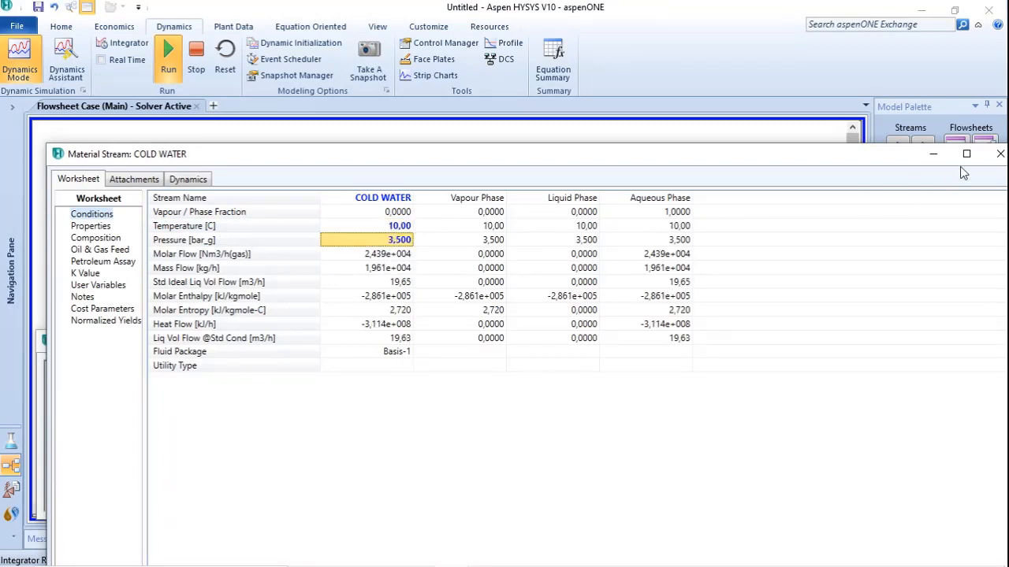
left_click(998, 155)
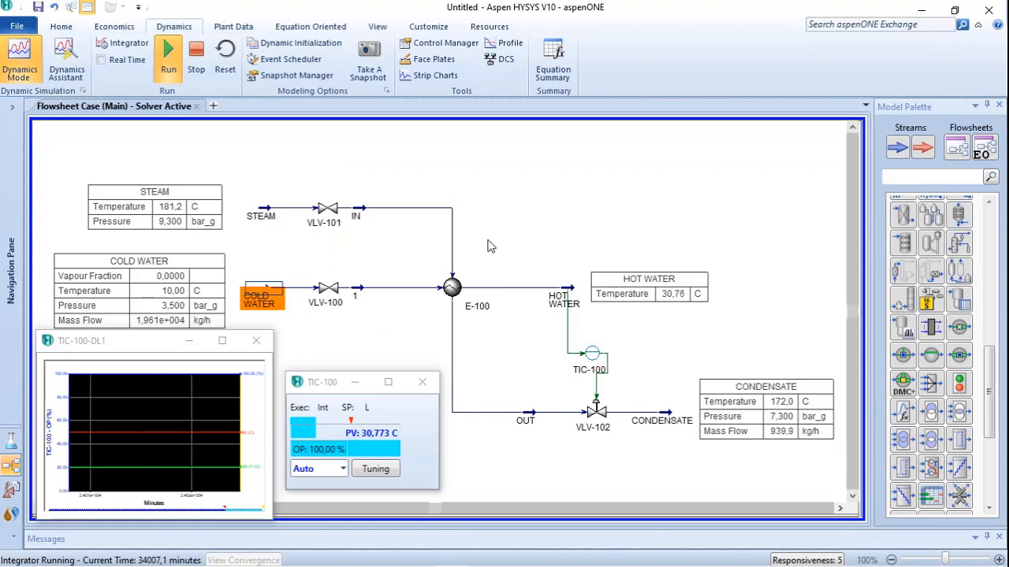
Step: Deselect the COLD WATER stream on the flowsheet and stop the running dynamic integrator
left_click(713, 277)
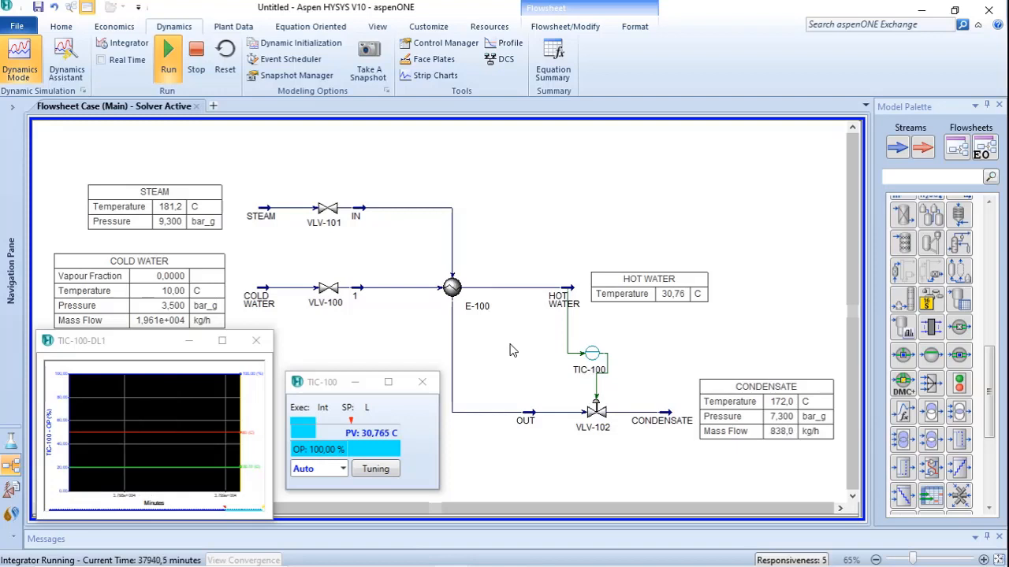
left_click(195, 56)
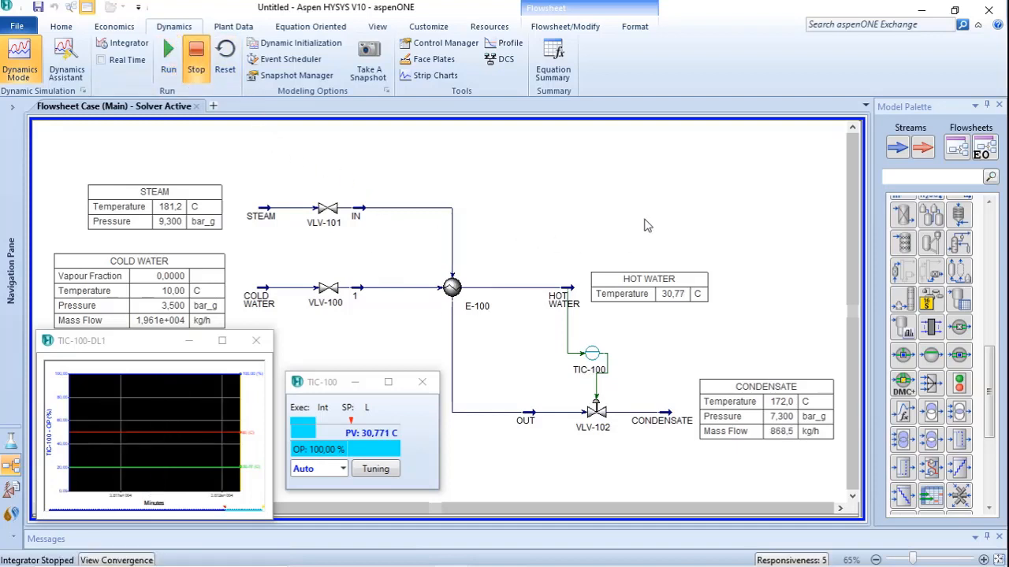